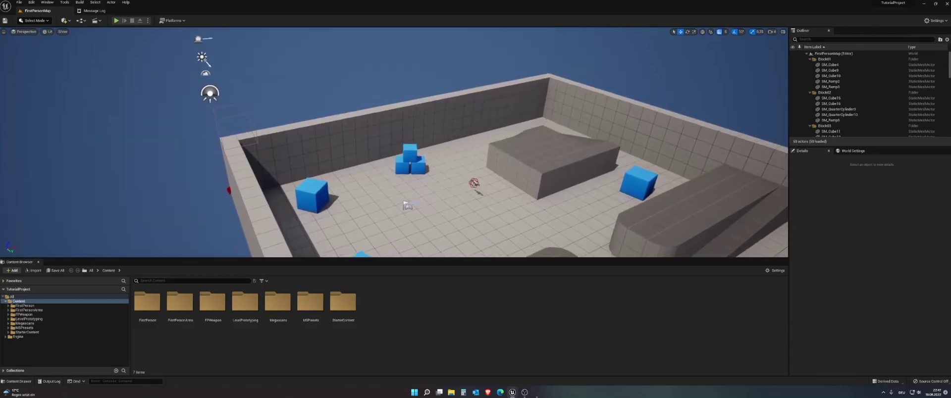
# Step: Alt-drag outer wall SM_Cube2 along Y to create the parallel inner wall SM_Cube7
pyautogui.moveTo(397, 149)
pyautogui.mouseDown(button='right')
pyautogui.moveTo(406, 144)
pyautogui.moveTo(388, 118)
pyautogui.mouseUp(button='right')
pyautogui.click(388, 117)
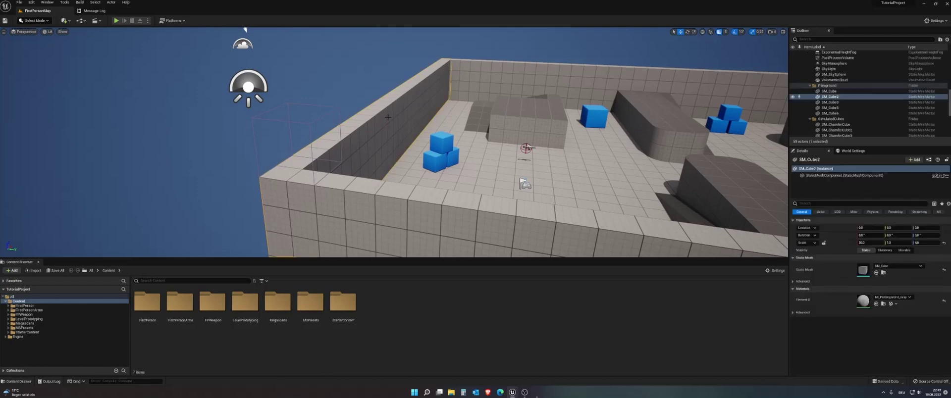
pyautogui.moveTo(397, 148); pyautogui.dragTo(377, 139, button='right')
pyautogui.keyDown('alt'); pyautogui.moveTo(317, 208); pyautogui.dragTo(434, 203); pyautogui.keyUp('alt')
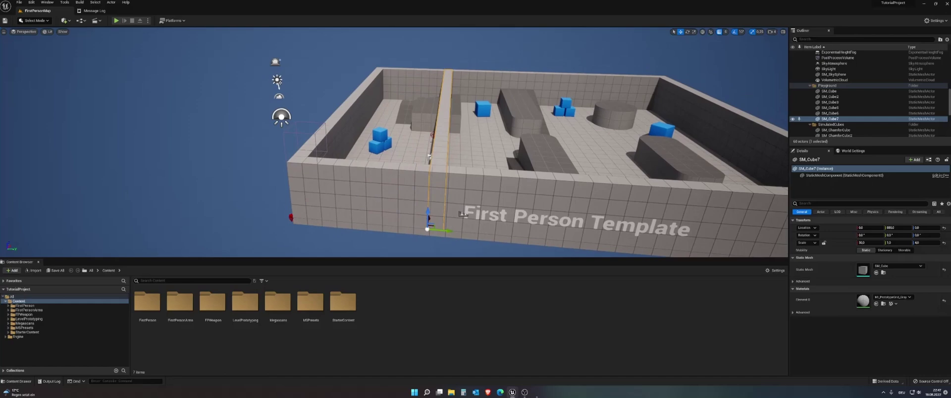
pyautogui.moveTo(454, 208)
pyautogui.mouseDown(button='right')
pyautogui.moveTo(453, 188)
pyautogui.moveTo(392, 158)
pyautogui.mouseUp(button='right')
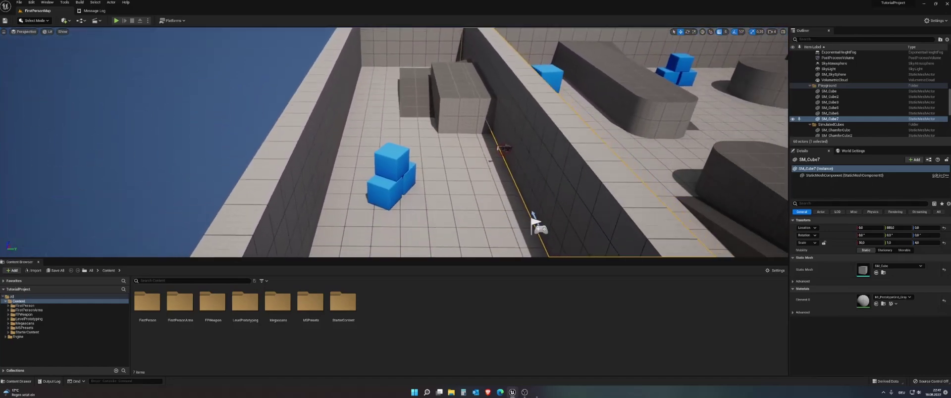
pyautogui.click(391, 158)
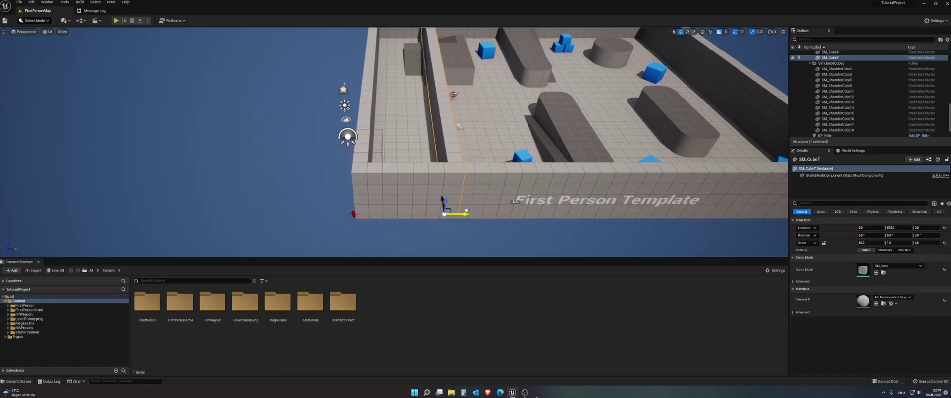
pyautogui.moveTo(476, 149)
pyautogui.mouseDown(button='right')
pyautogui.moveTo(421, 164)
pyautogui.moveTo(449, 161)
pyautogui.moveTo(463, 210)
pyautogui.mouseUp(button='right')
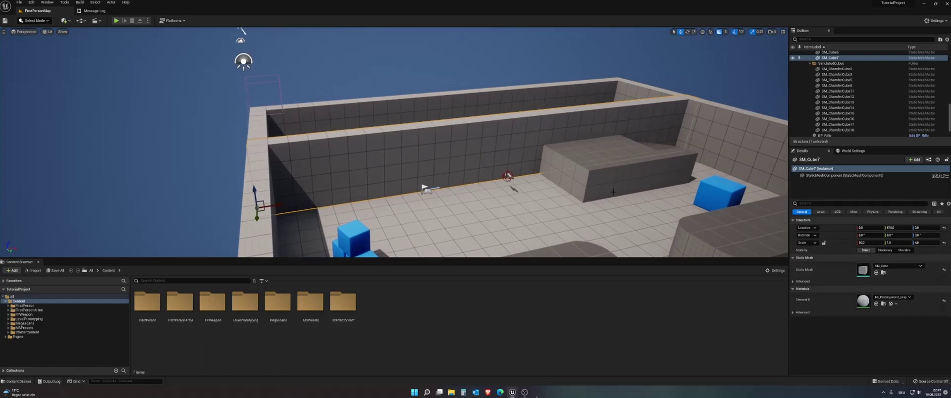
# Step: Duplicate the SM_Cube mesh asset in the Content Browser and name the copy SM_Cube_WithAHole
pyautogui.click(884, 273)
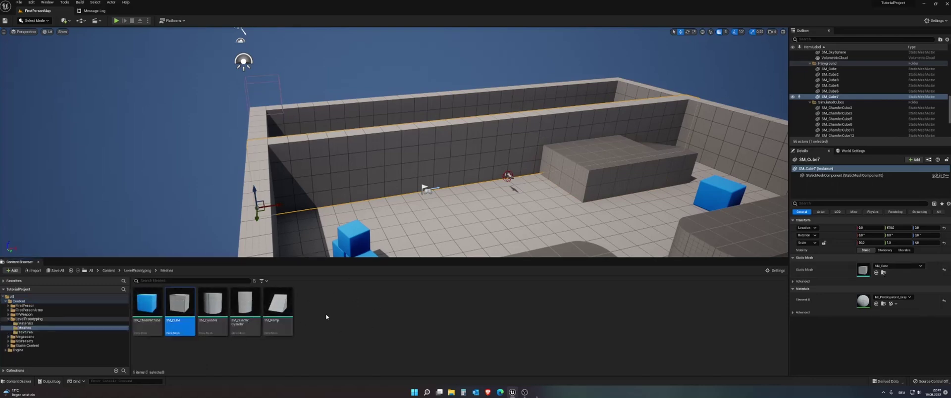
pyautogui.moveTo(180, 308)
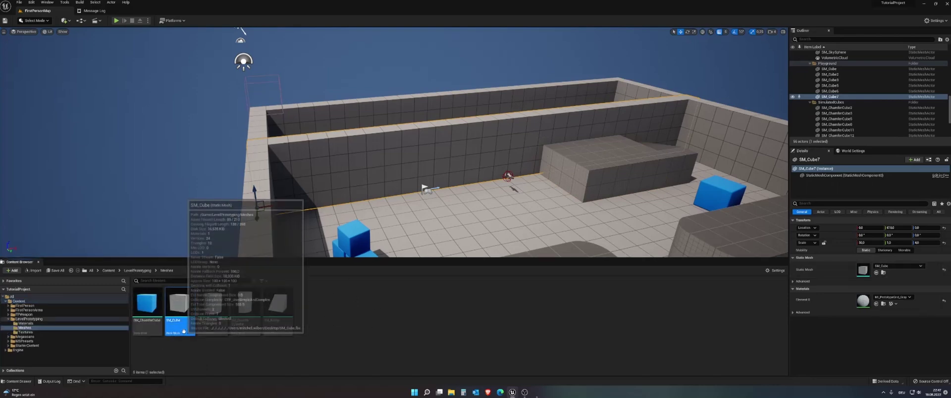
pyautogui.rightClick(187, 309)
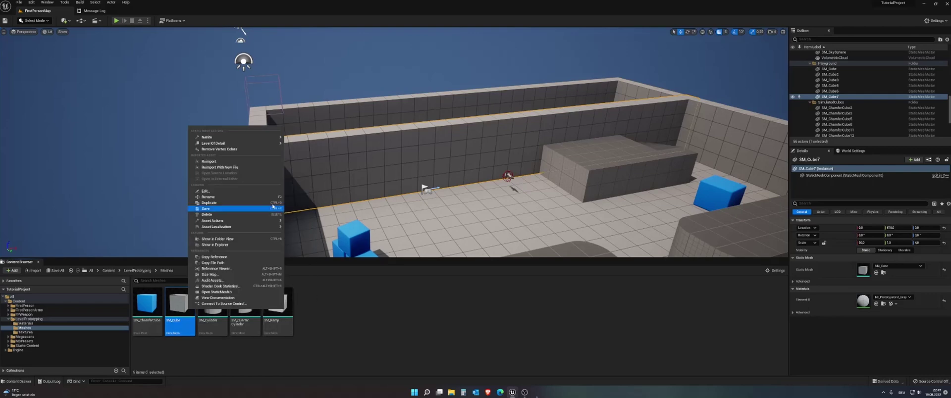
pyautogui.click(233, 202)
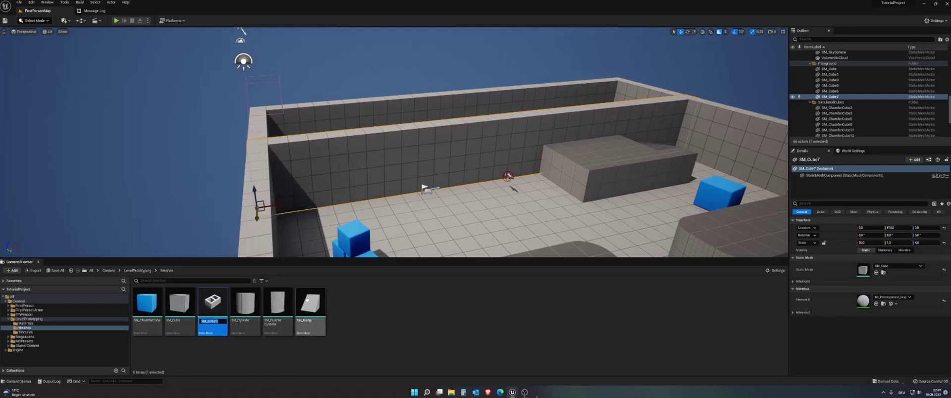
pyautogui.press('BackSpace')
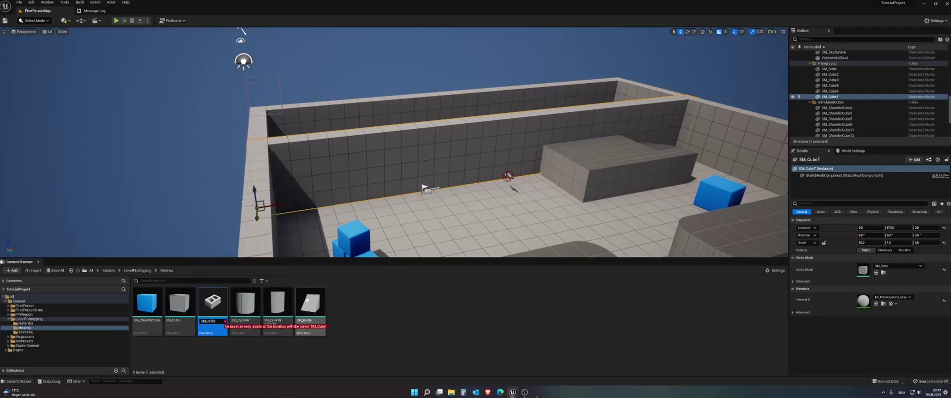
pyautogui.write('_WithA')
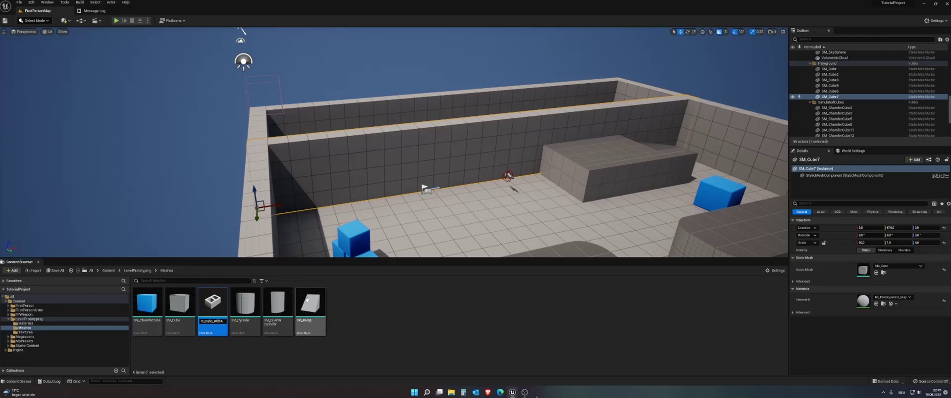
pyautogui.press('Return')
pyautogui.scroll(3, 404, 200)
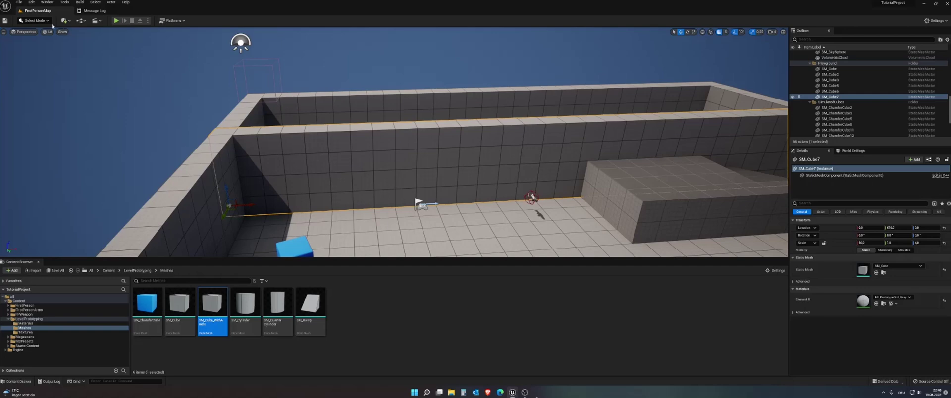
# Step: Drag the Old Wooden Door from Quixel Bridge's Local assets into the viewport
pyautogui.click(47, 2)
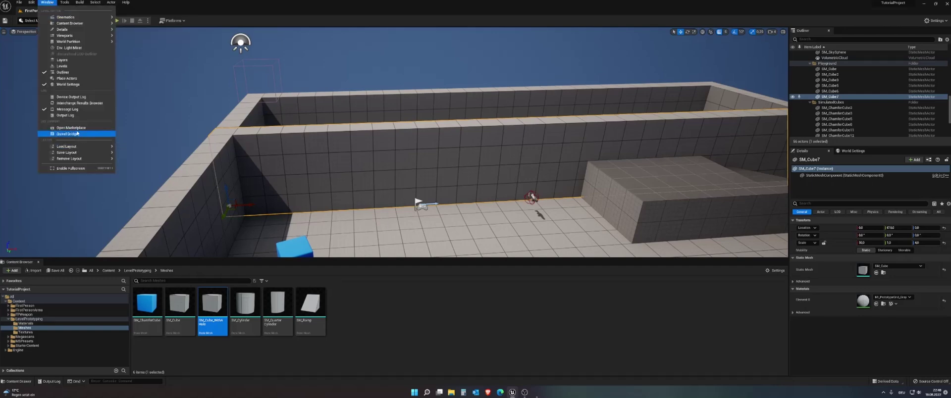
pyautogui.click(74, 134)
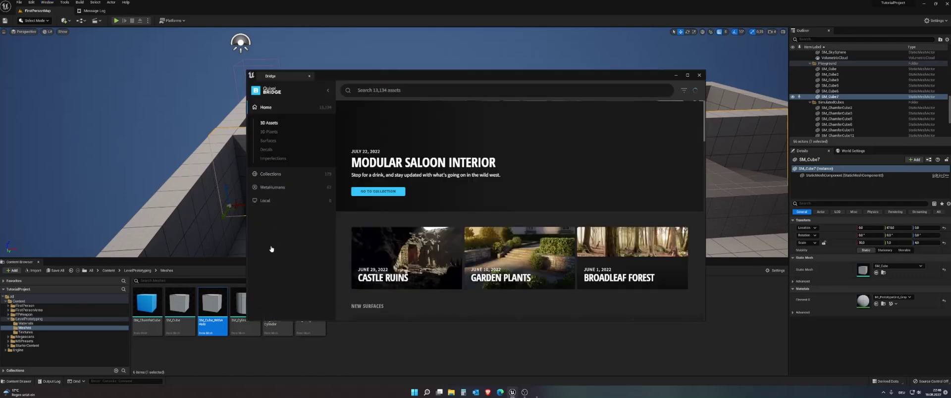
pyautogui.click(265, 214)
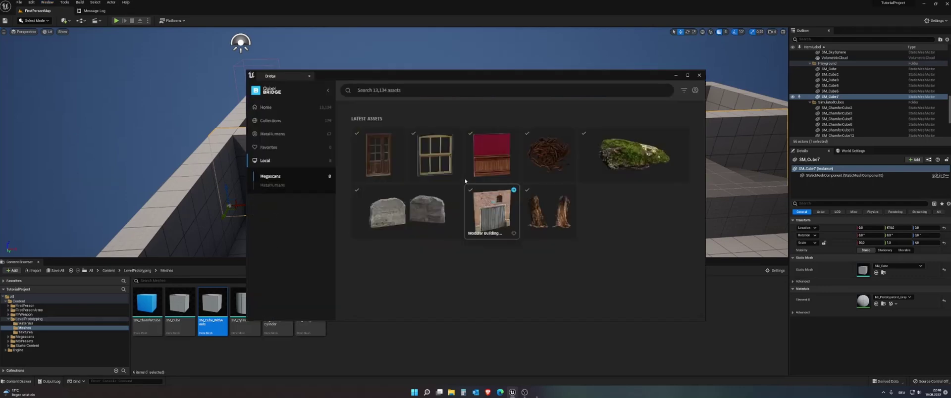
pyautogui.click(384, 160)
pyautogui.moveTo(381, 153); pyautogui.dragTo(243, 171)
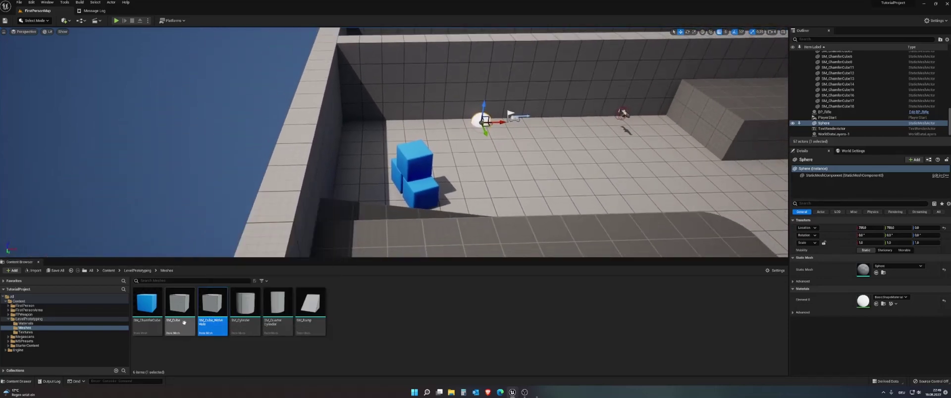
# Step: Place SM_Cube_WithAHole in the level and paste inner wall SM_Cube7's location onto it
pyautogui.moveTo(213, 311)
pyautogui.moveTo(213, 312); pyautogui.dragTo(472, 154)
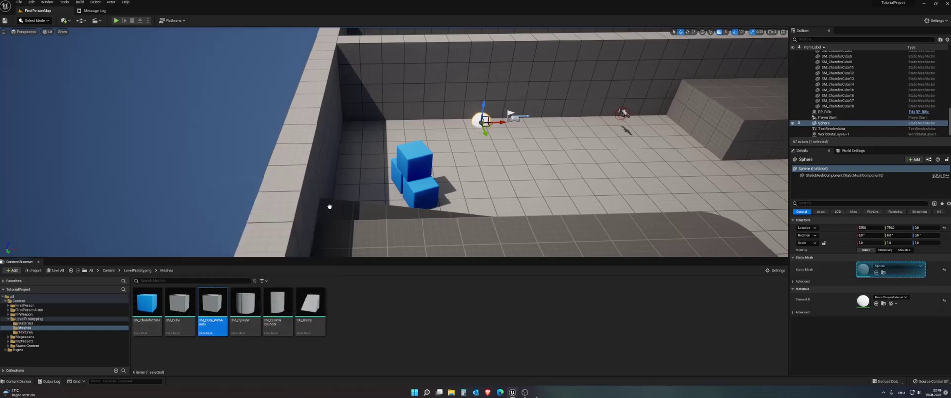
pyautogui.moveTo(472, 153); pyautogui.dragTo(655, 179, button='right')
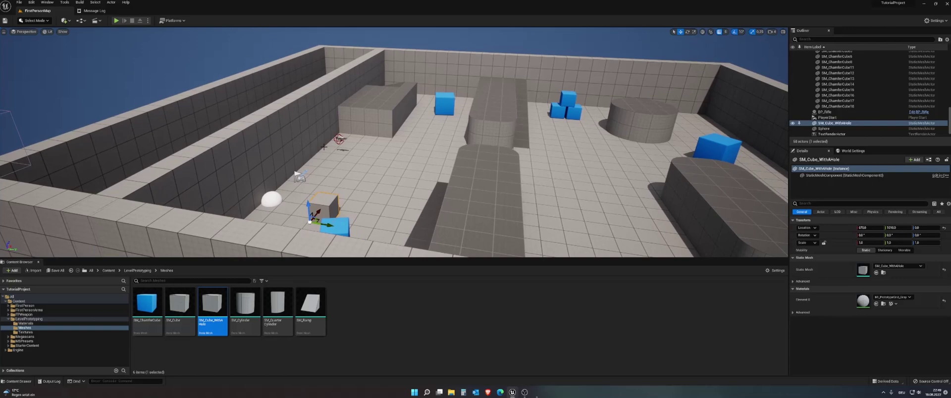
pyautogui.click(174, 164)
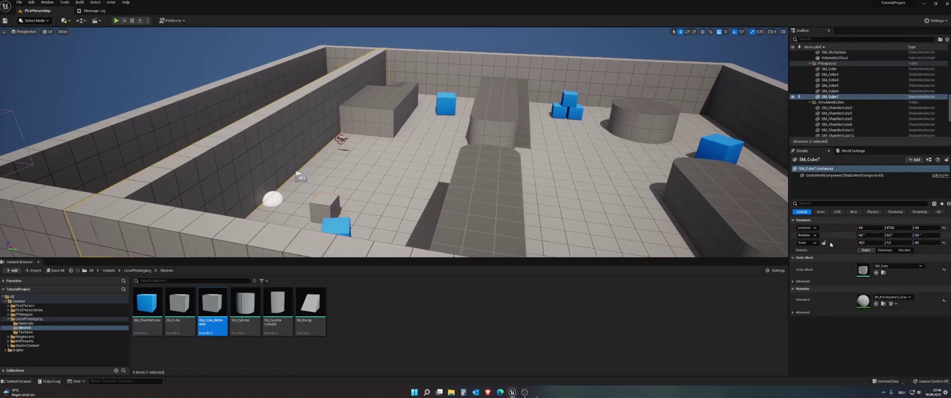
pyautogui.rightClick(835, 231)
pyautogui.click(852, 234)
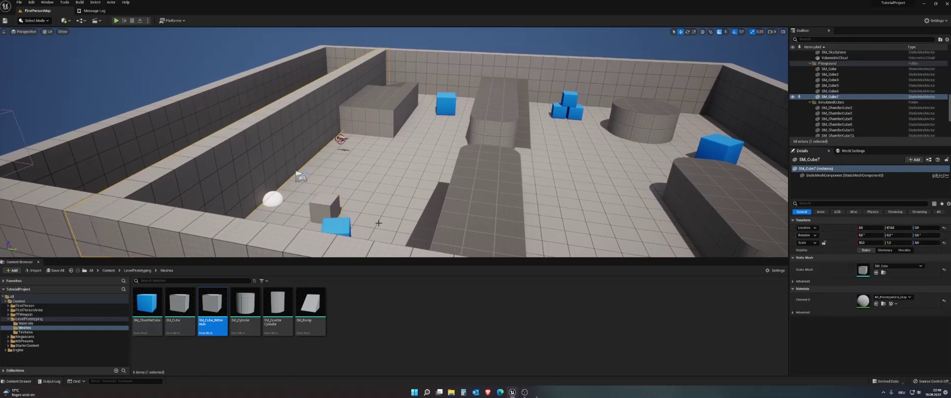
pyautogui.click(326, 207)
pyautogui.rightClick(830, 227)
pyautogui.click(867, 260)
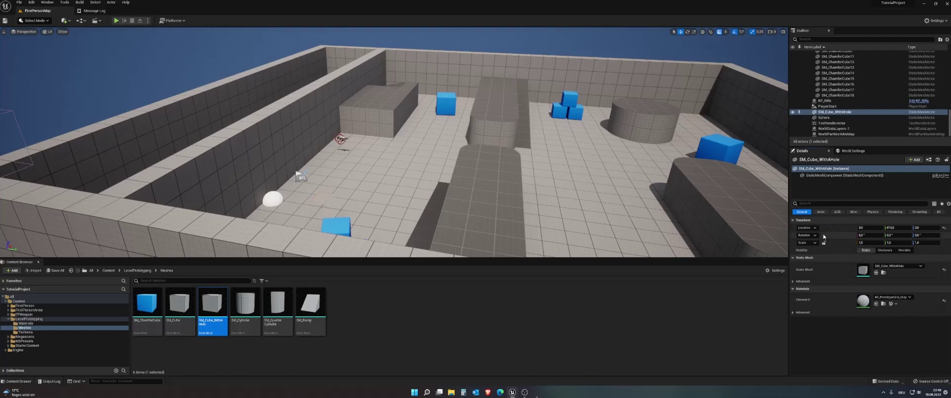
pyautogui.press('f')
# Step: Copy SM_Cube7's scale, then delete the original inner wall
pyautogui.click(362, 249)
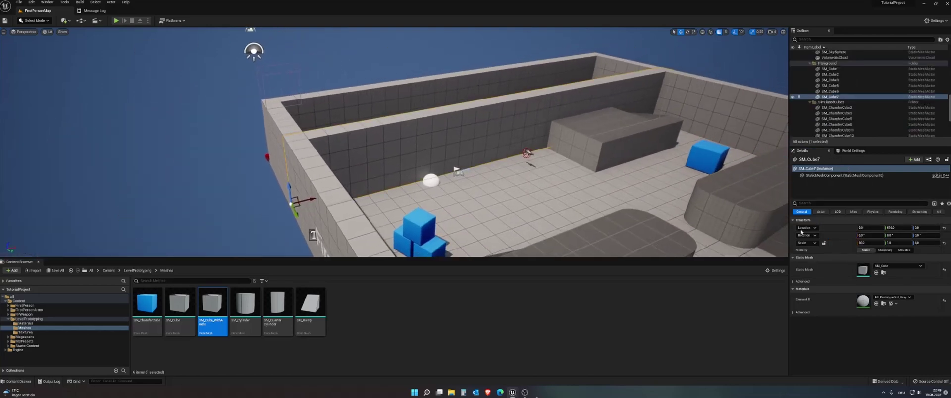
pyautogui.rightClick(838, 246)
pyautogui.click(854, 250)
pyautogui.press('Delete')
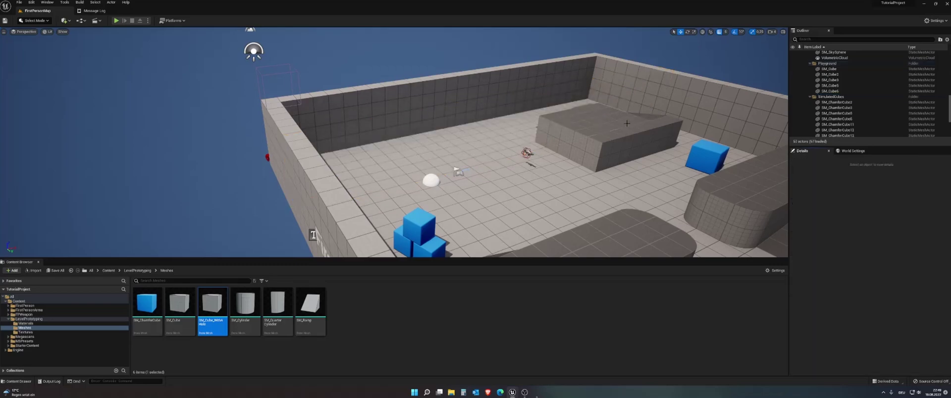
# Step: Set SM_Cube_WithAHole's scale values to 16 and 4 so it becomes a long strip
pyautogui.moveTo(313, 235)
pyautogui.mouseDown(button='right')
pyautogui.moveTo(457, 152)
pyautogui.moveTo(382, 149)
pyautogui.moveTo(461, 133)
pyautogui.mouseUp(button='right')
pyautogui.click(381, 148)
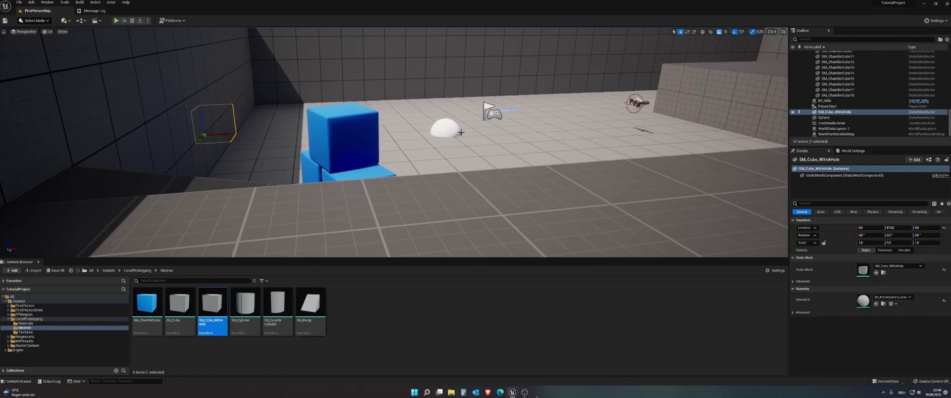
pyautogui.click(872, 242)
pyautogui.write('16')
pyautogui.press('Tab')
pyautogui.press('Tab')
pyautogui.write('4')
pyautogui.press('Return')
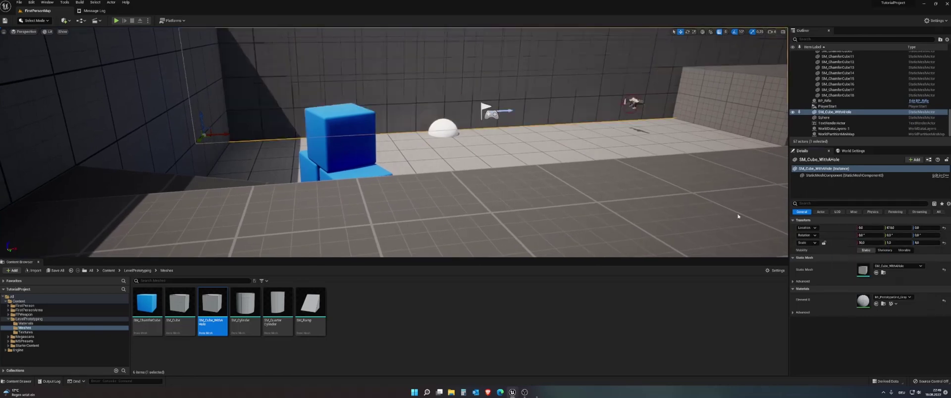
pyautogui.press('f')
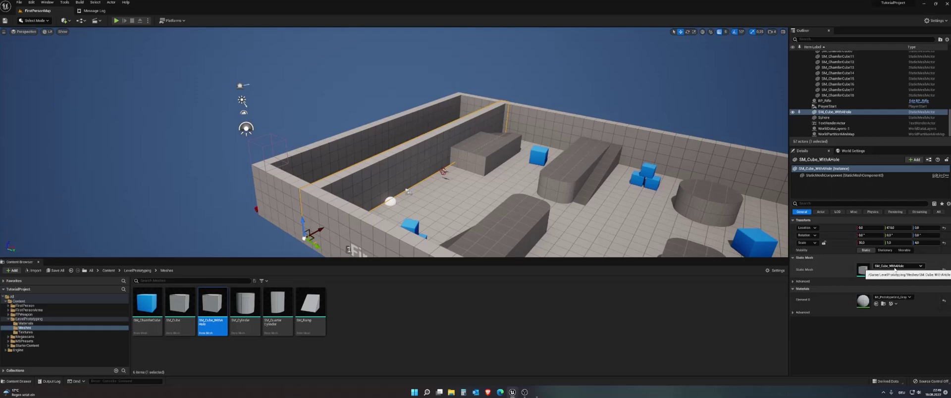
# Step: Orbit out to an overview and focus on the door placeholder sphere
pyautogui.click(428, 133)
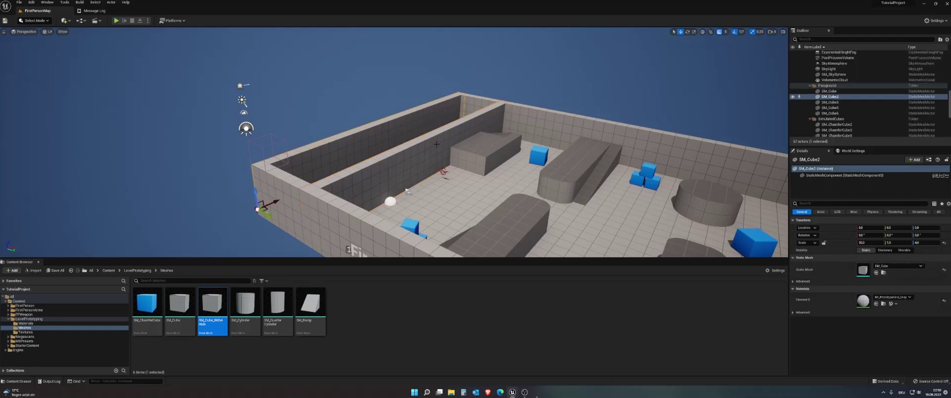
pyautogui.hotkey('ctrl', 'z')
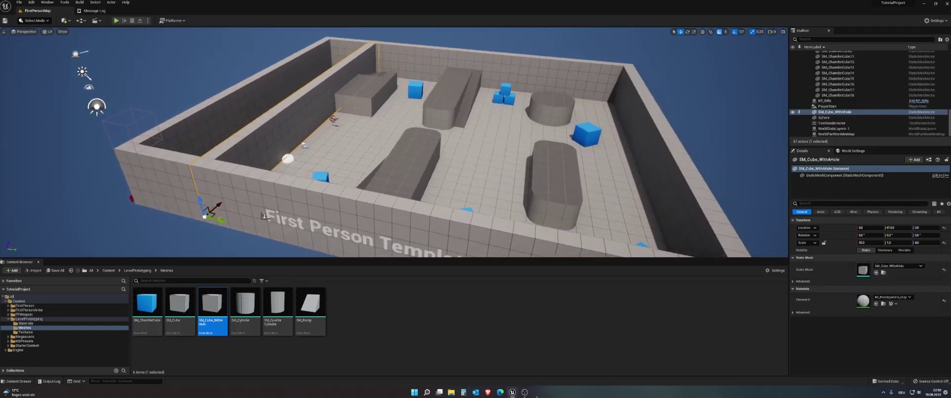
pyautogui.keyDown('alt'); pyautogui.moveTo(426, 150); pyautogui.dragTo(417, 206); pyautogui.keyUp('alt')
pyautogui.click(381, 164)
pyautogui.press('f')
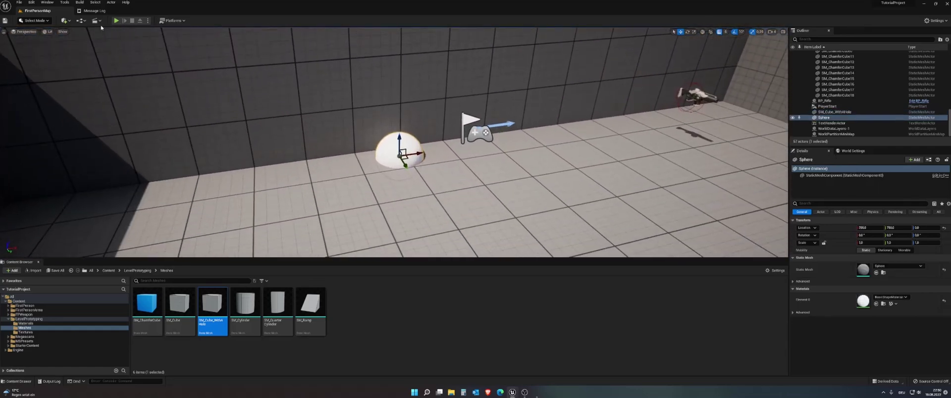
# Step: Delete the sphere, download the Old Wooden Door in Quixel Bridge, and place it in the level
pyautogui.press('Delete')
pyautogui.click(47, 2)
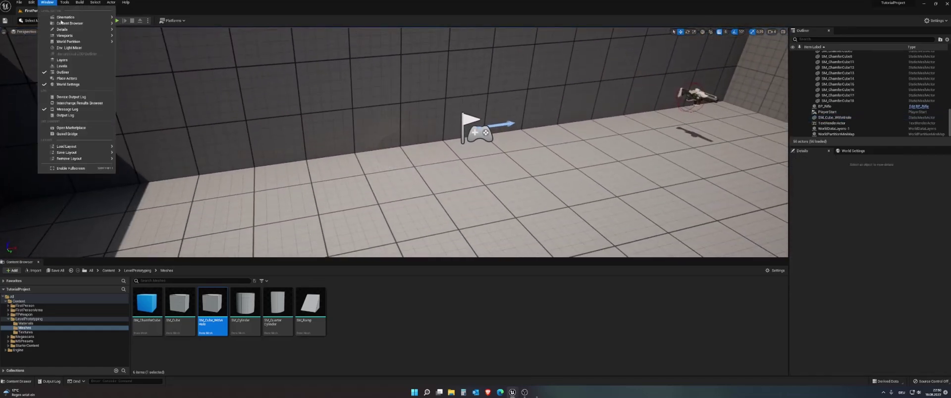
pyautogui.click(67, 134)
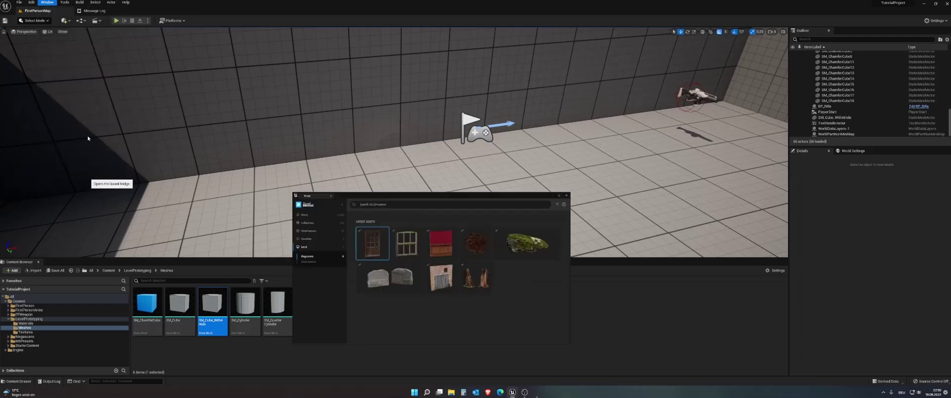
pyautogui.moveTo(440, 78); pyautogui.dragTo(603, 67)
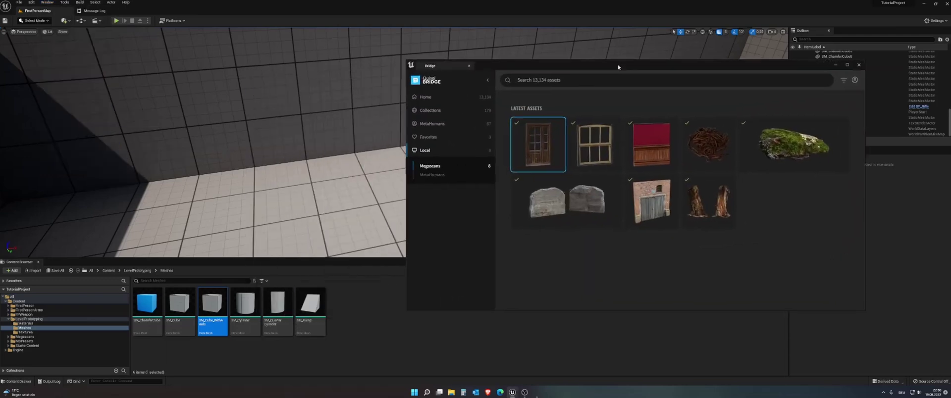
pyautogui.click(546, 126)
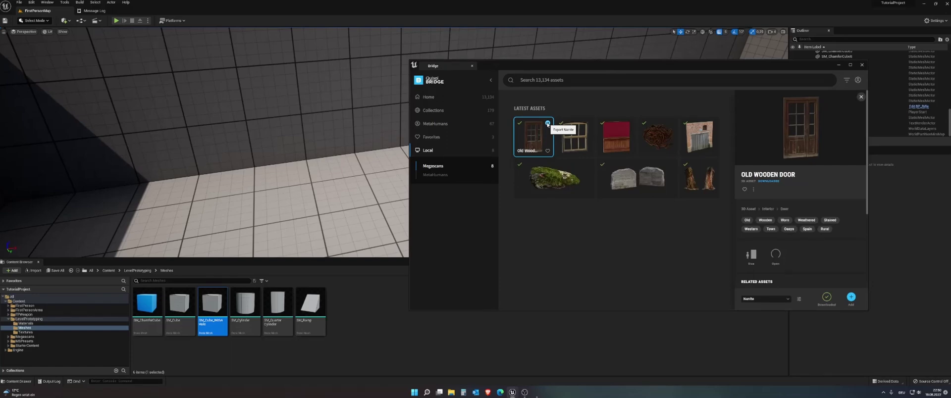
pyautogui.click(826, 297)
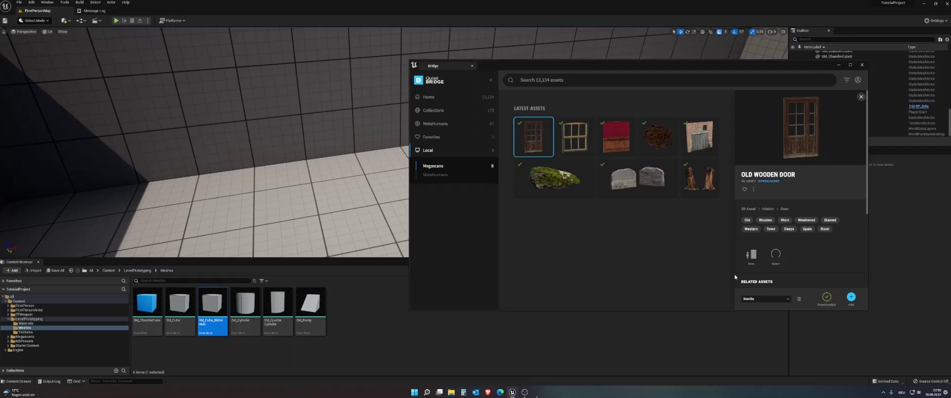
pyautogui.moveTo(728, 280); pyautogui.dragTo(287, 176)
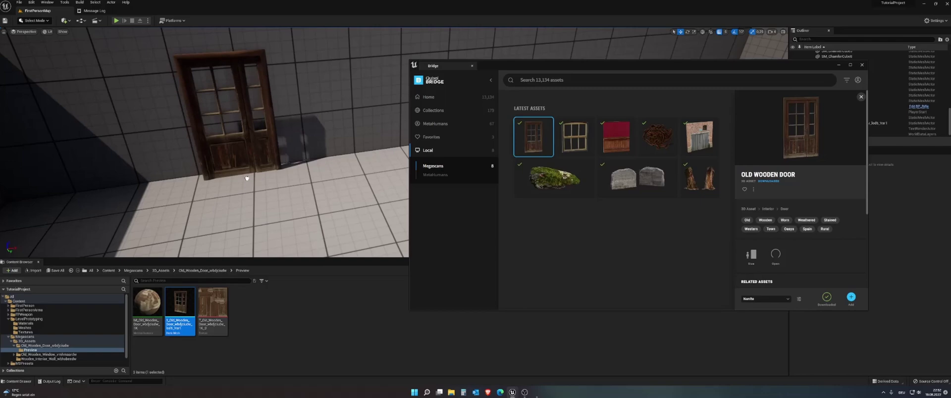
pyautogui.click(472, 66)
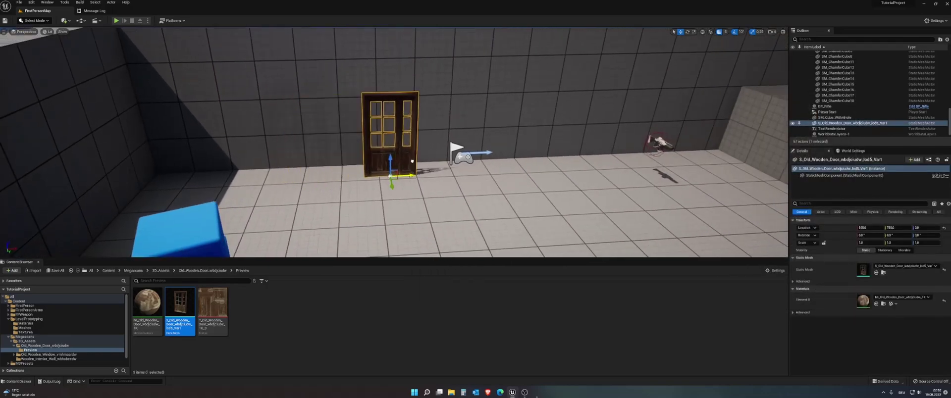
# Step: Slide the door against the strip wall, moving the BP_Rifle pickup aside along X
pyautogui.moveTo(330, 179); pyautogui.dragTo(639, 175)
pyautogui.moveTo(446, 148); pyautogui.dragTo(570, 148, button='right')
pyautogui.moveTo(462, 184); pyautogui.dragTo(461, 184, button='right')
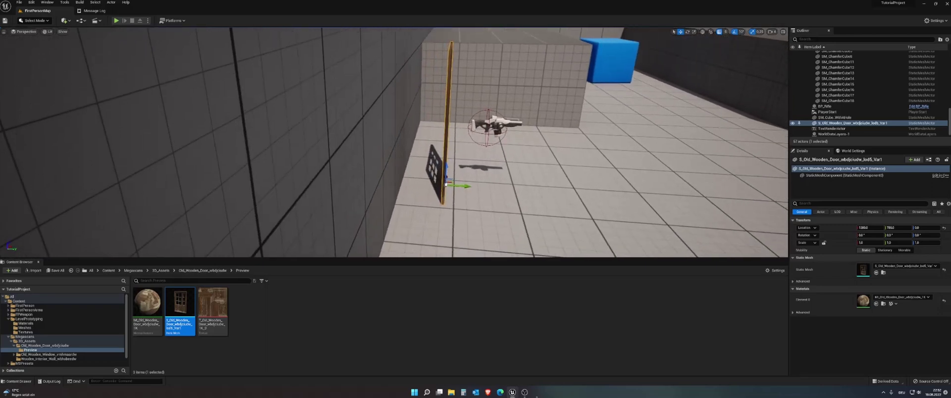
pyautogui.moveTo(466, 185); pyautogui.dragTo(429, 184)
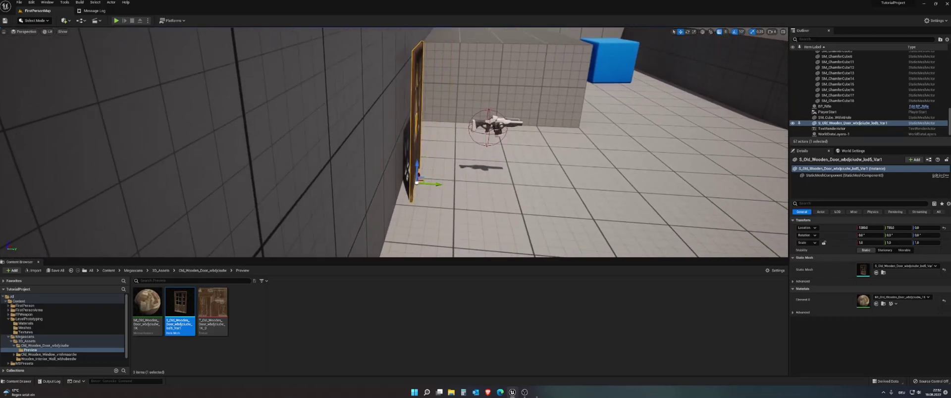
pyautogui.click(495, 125)
pyautogui.moveTo(505, 130); pyautogui.dragTo(729, 132)
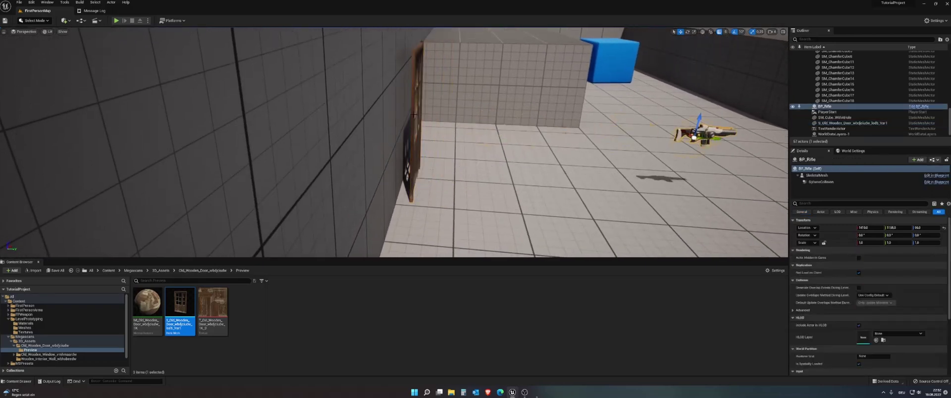
pyautogui.click(414, 115)
pyautogui.moveTo(414, 115); pyautogui.dragTo(414, 115, button='right')
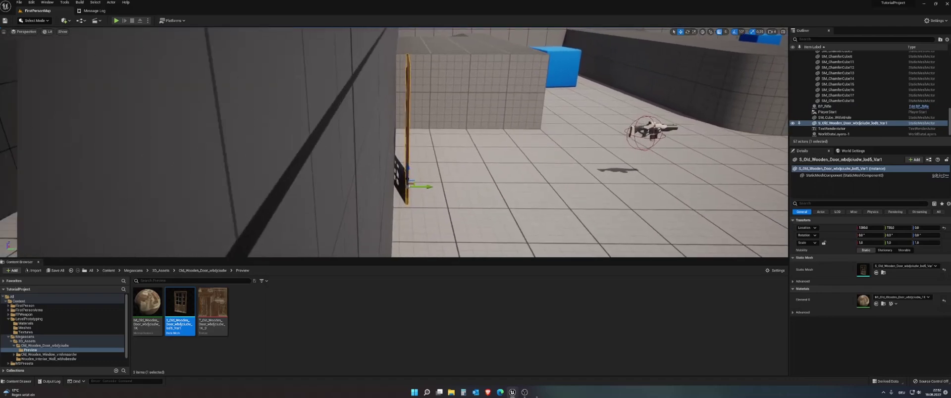
pyautogui.moveTo(446, 197); pyautogui.dragTo(446, 197, button='right')
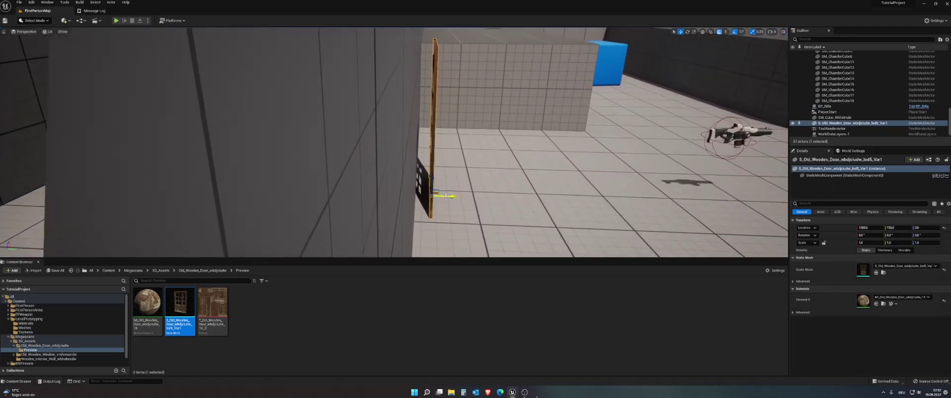
pyautogui.moveTo(446, 196); pyautogui.dragTo(438, 196)
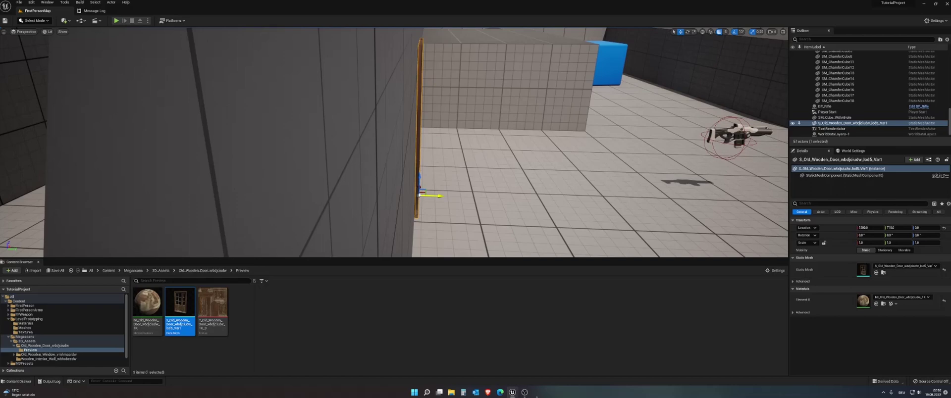
pyautogui.moveTo(436, 197); pyautogui.dragTo(428, 182, button='right')
# Step: Thin SM_Cube_WithAHole by setting its Y scale to 0.5, then 0.1
pyautogui.click(428, 182)
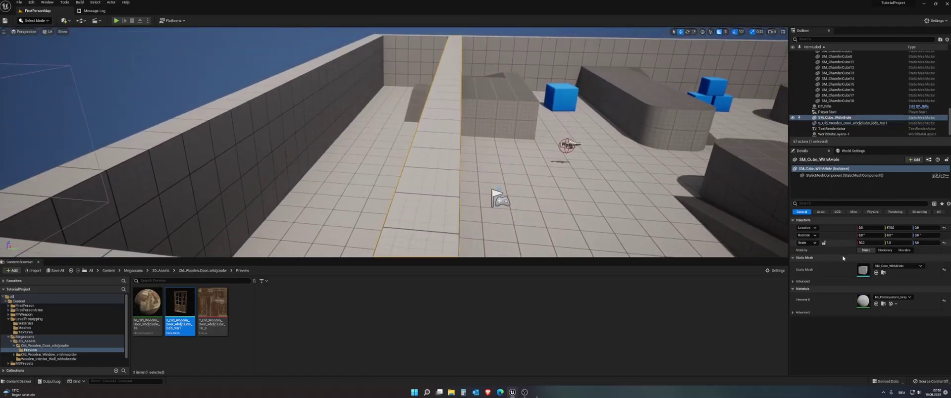
pyautogui.write('0.5')
pyautogui.press('Return')
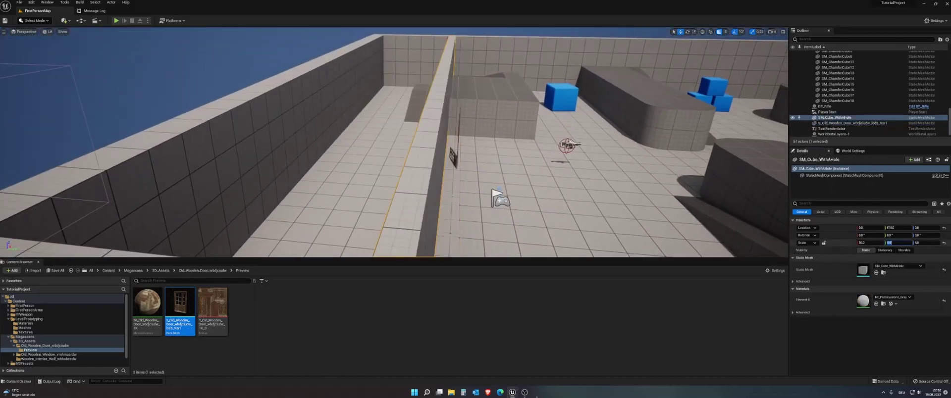
pyautogui.write('0.1')
pyautogui.press('Return')
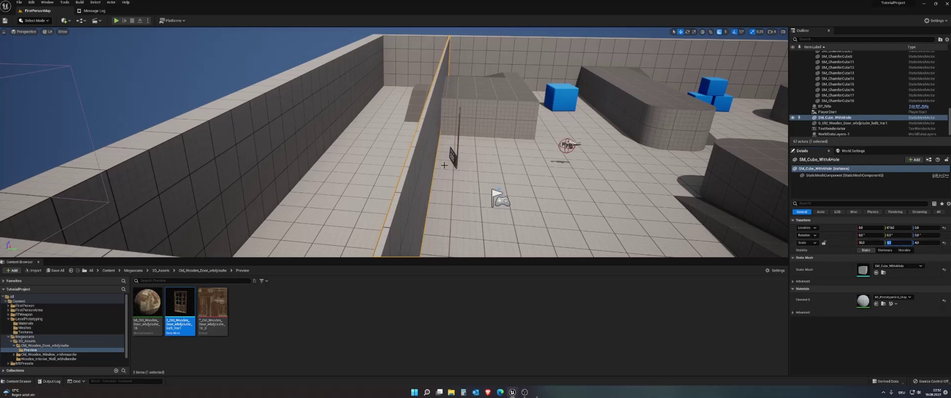
# Step: Slide the wooden door along Y until it sits flush in the wall
pyautogui.moveTo(445, 165); pyautogui.dragTo(462, 137, button='right')
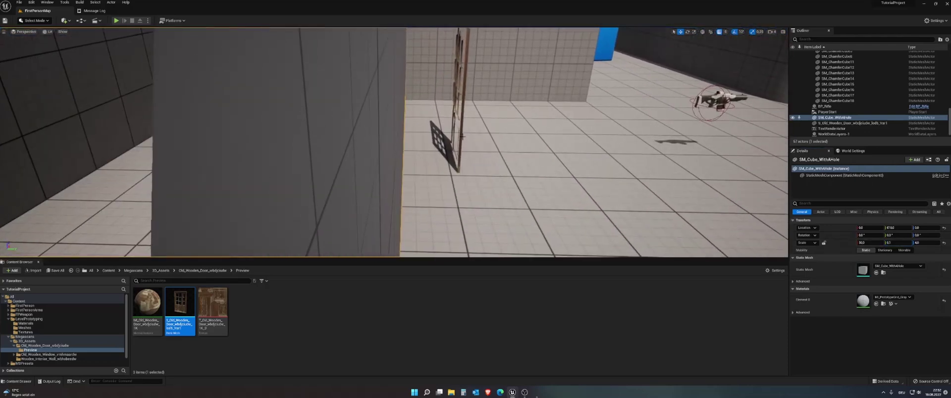
pyautogui.click(461, 137)
pyautogui.moveTo(473, 156); pyautogui.dragTo(415, 154)
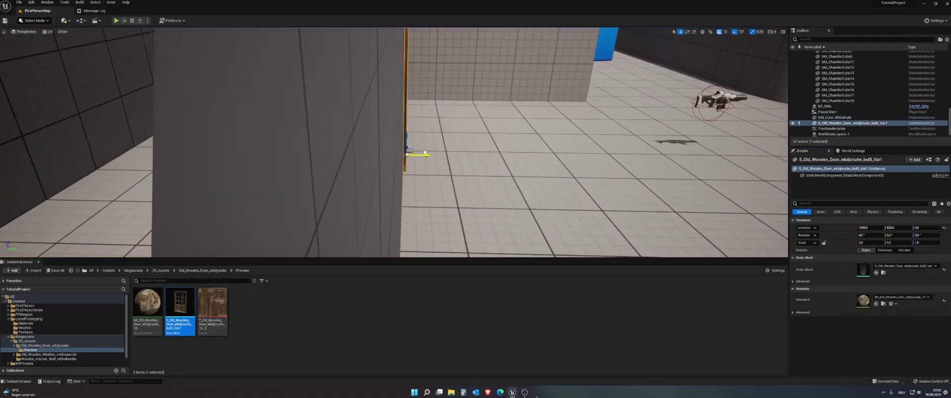
pyautogui.press('f')
pyautogui.scroll(-3, 492, 237)
pyautogui.click(493, 237)
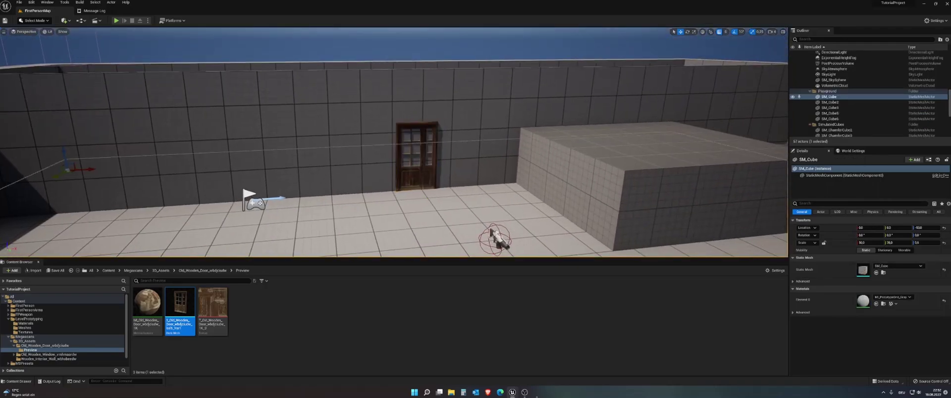
pyautogui.moveTo(492, 237); pyautogui.dragTo(446, 188, button='right')
pyautogui.scroll(-3, 394, 142)
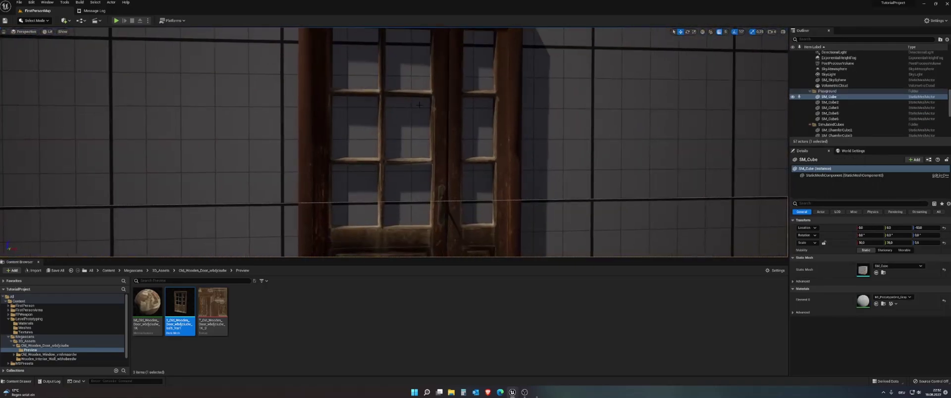
pyautogui.scroll(-3, 395, 142)
pyautogui.scroll(-3, 394, 142)
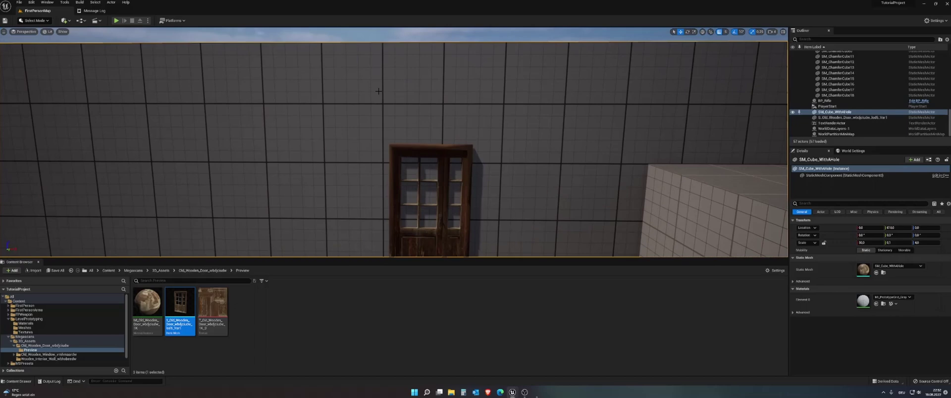
pyautogui.click(378, 94)
pyautogui.moveTo(394, 142)
pyautogui.mouseDown(button='right')
pyautogui.moveTo(495, 142)
pyautogui.moveTo(346, 144)
pyautogui.moveTo(416, 146)
pyautogui.mouseUp(button='right')
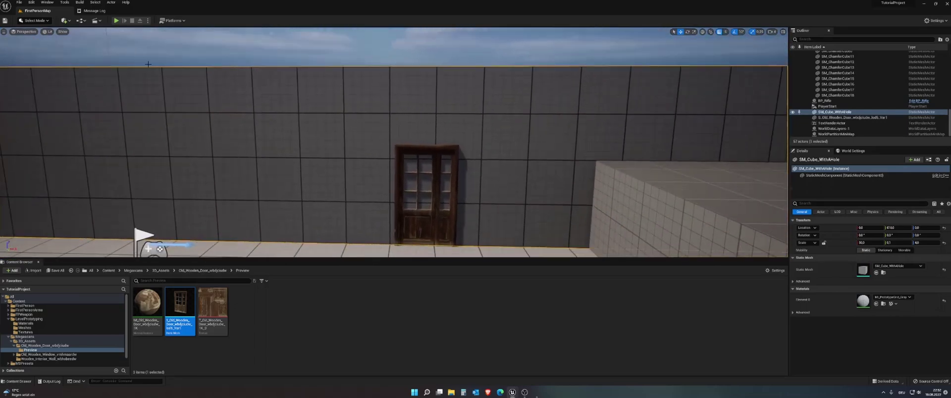
# Step: Start the PolyCut tool in Modeling Mode and orbit the view to the doorway
pyautogui.click(43, 22)
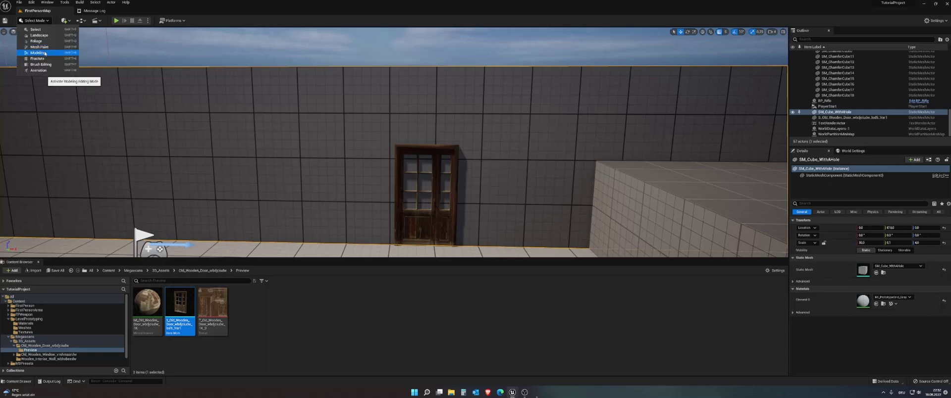
pyautogui.click(46, 47)
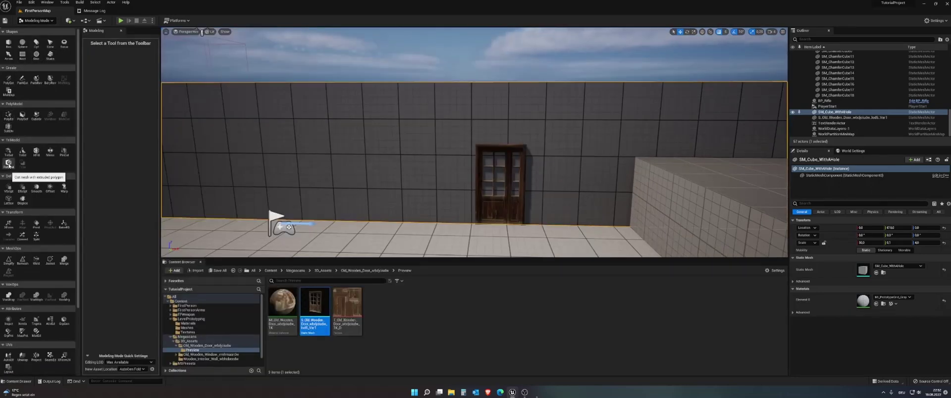
pyautogui.click(8, 163)
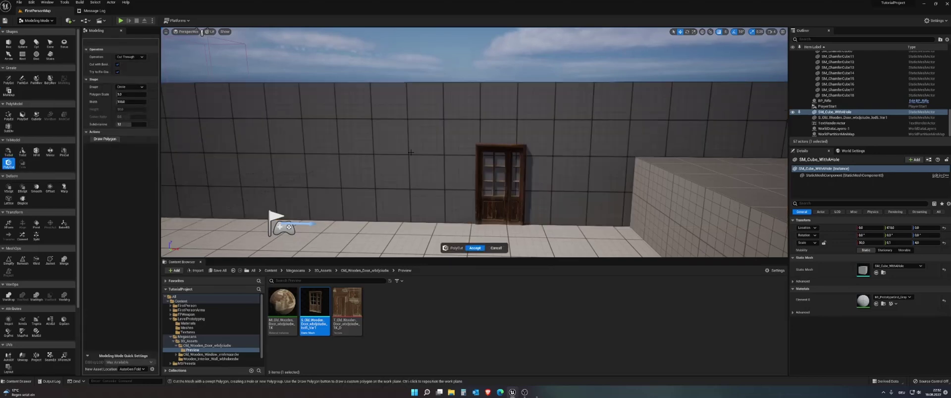
pyautogui.moveTo(421, 158); pyautogui.dragTo(422, 158, button='right')
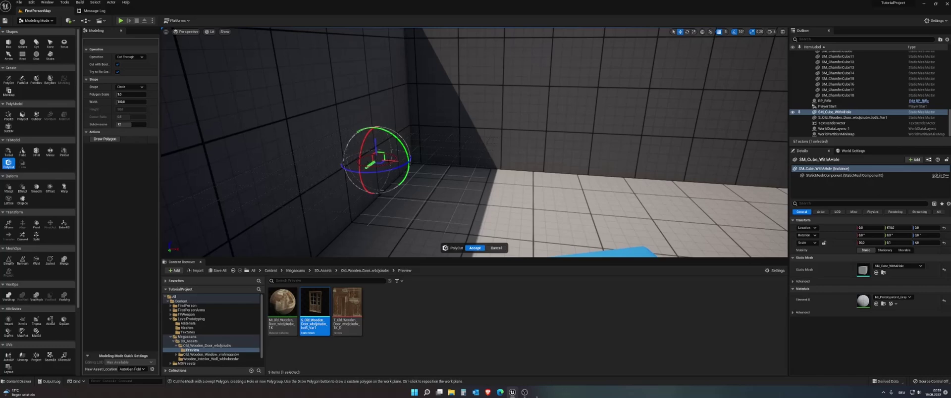
pyautogui.moveTo(422, 158); pyautogui.dragTo(422, 158, button='right')
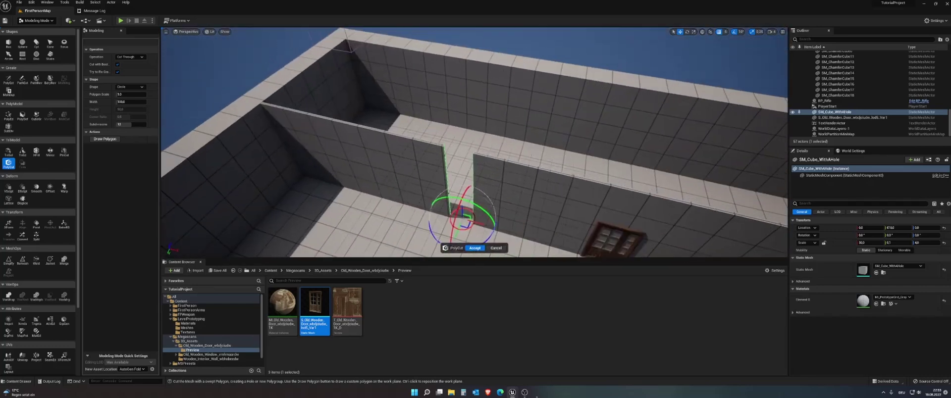
pyautogui.moveTo(422, 158)
pyautogui.mouseDown(button='right')
pyautogui.moveTo(434, 244)
pyautogui.moveTo(419, 240)
pyautogui.mouseUp(button='right')
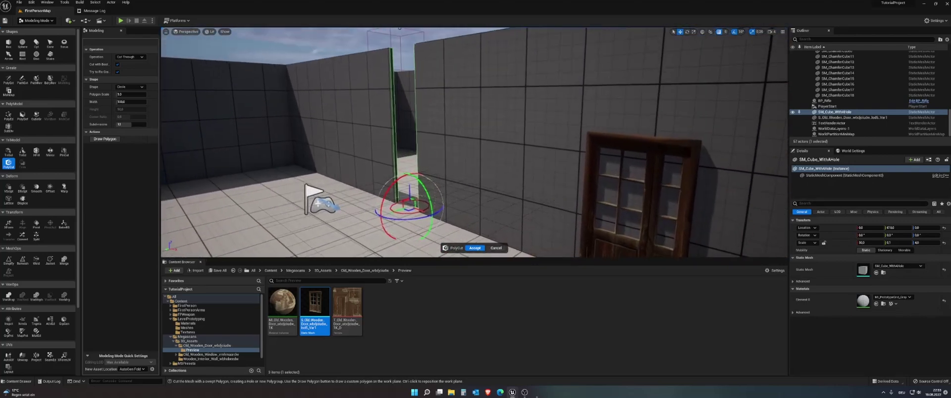
pyautogui.moveTo(568, 186); pyautogui.dragTo(568, 185, button='right')
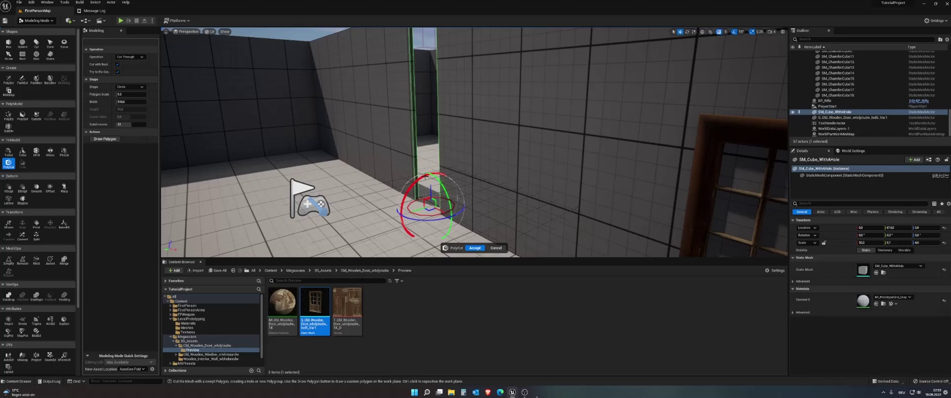
# Step: Position the PolyCut work plane over the top of the wooden door
pyautogui.click(384, 224)
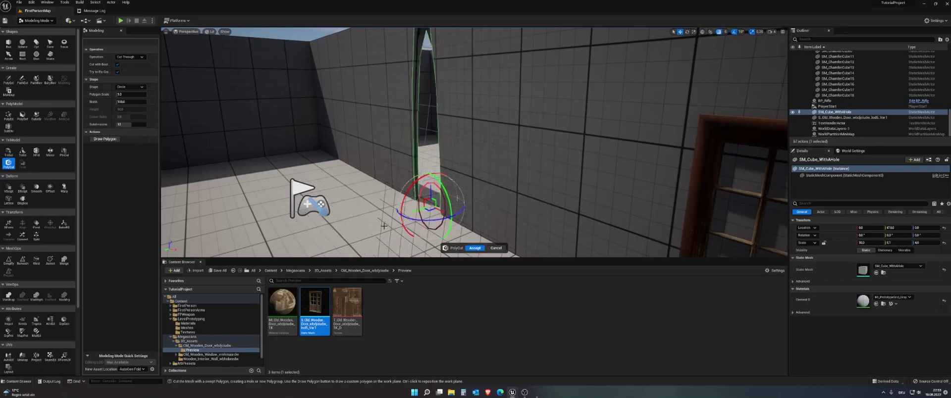
pyautogui.moveTo(380, 229); pyautogui.dragTo(379, 229, button='right')
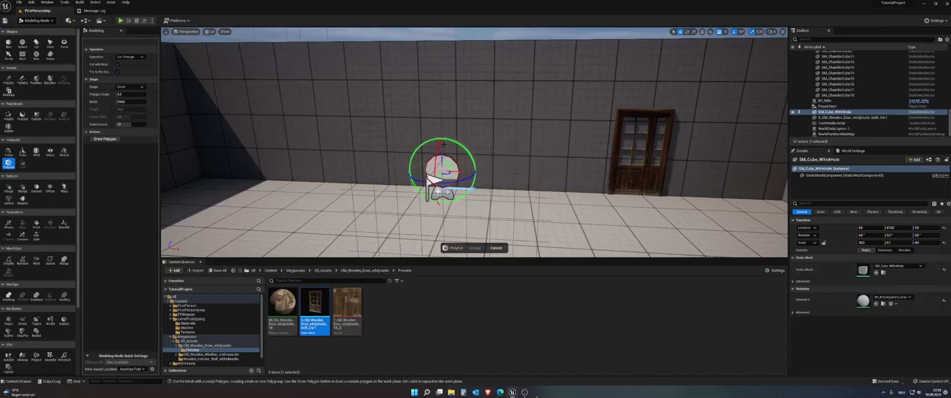
pyautogui.moveTo(455, 105); pyautogui.dragTo(622, 108)
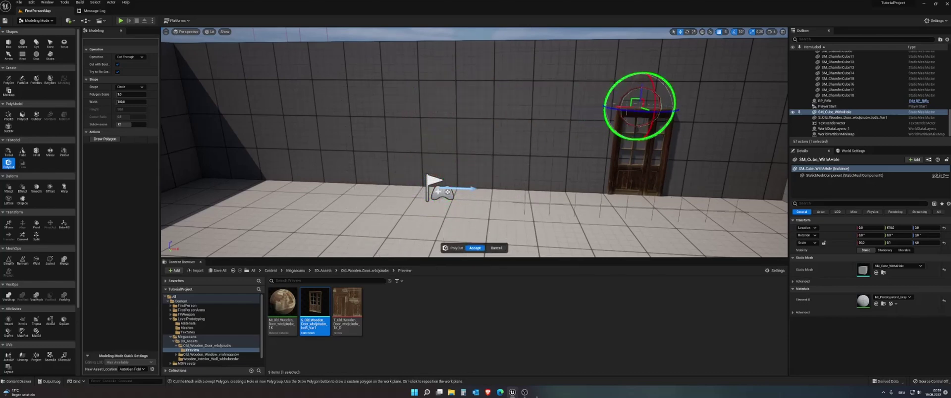
pyautogui.moveTo(644, 109); pyautogui.dragTo(484, 115, button='right')
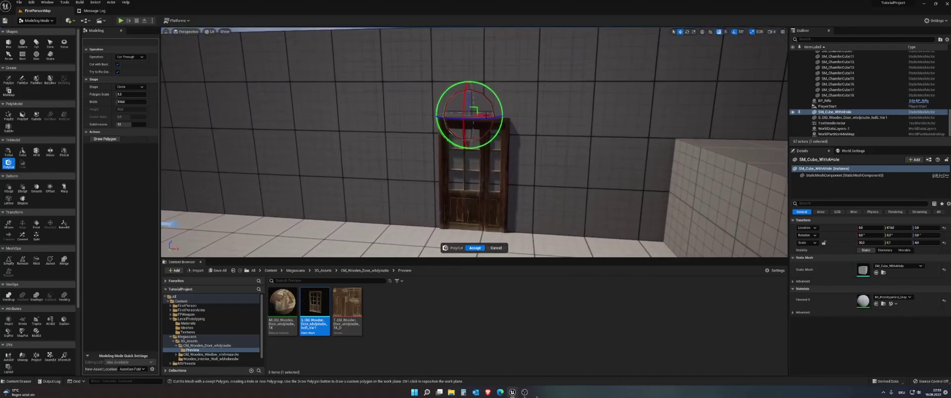
pyautogui.moveTo(485, 116); pyautogui.dragTo(480, 102)
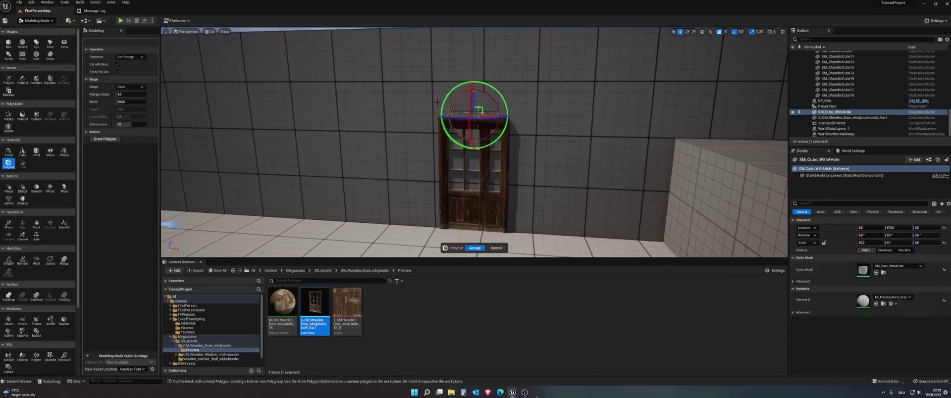
# Step: Set the PolyCut shape to a widened Rectangle, then start Draw Polygon
pyautogui.click(126, 87)
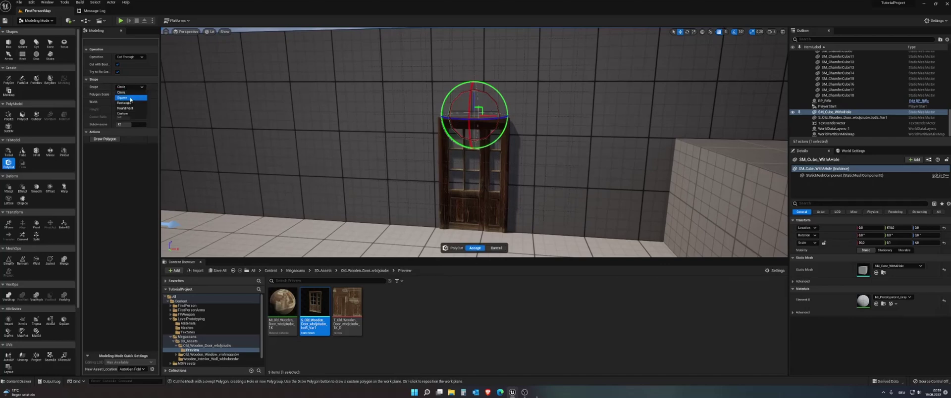
pyautogui.click(130, 99)
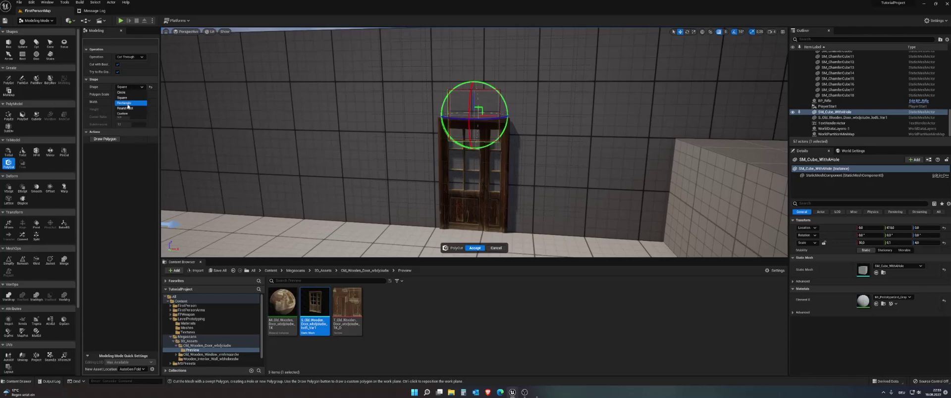
pyautogui.click(128, 103)
pyautogui.moveTo(131, 102)
pyautogui.mouseDown()
pyautogui.moveTo(149, 101)
pyautogui.moveTo(131, 102)
pyautogui.mouseUp()
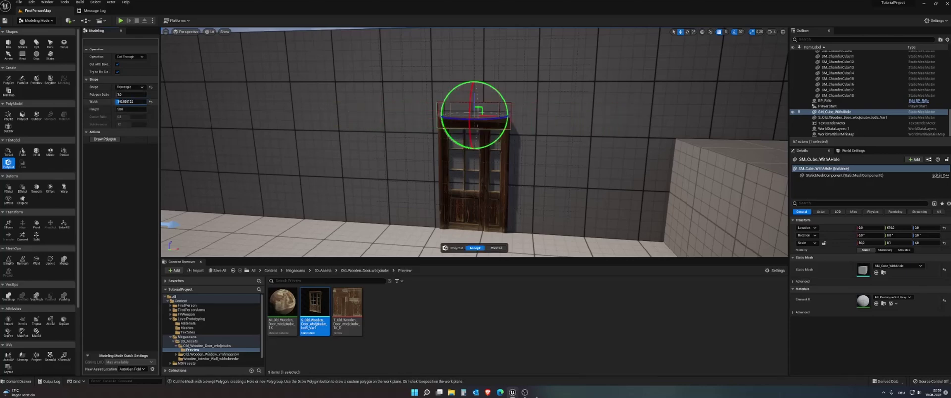
pyautogui.click(111, 140)
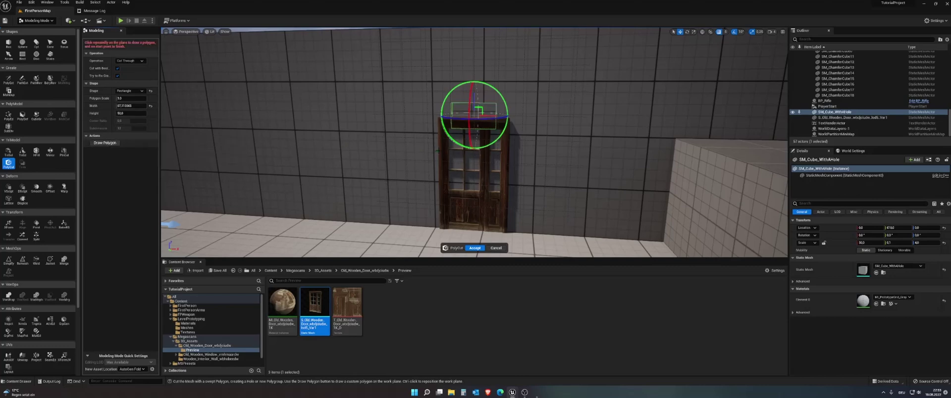
# Step: Close a polygon outline around the door and orbit behind the wall to check the preview
pyautogui.moveTo(474, 149); pyautogui.dragTo(475, 129, button='right')
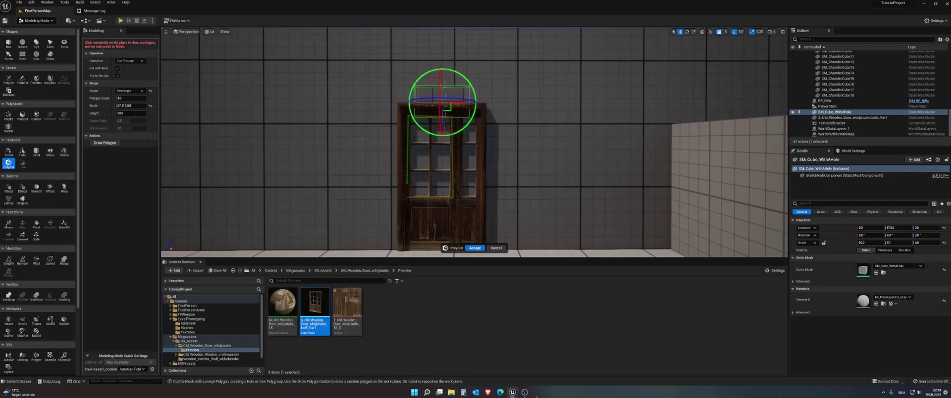
pyautogui.click(408, 116)
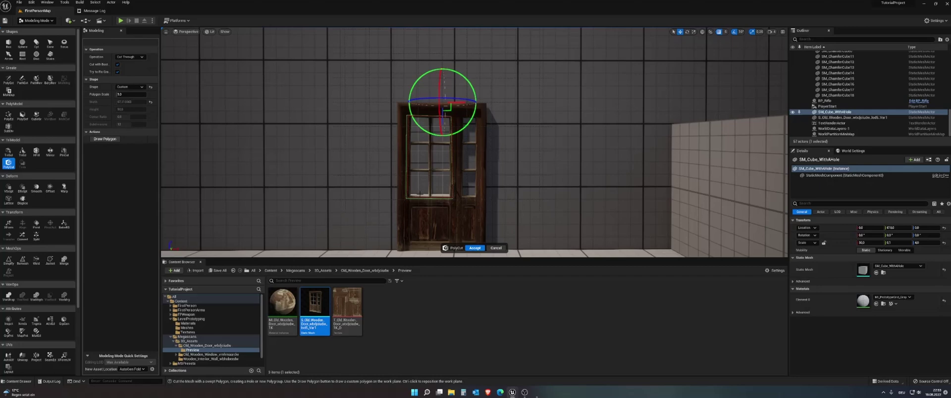
pyautogui.moveTo(420, 193); pyautogui.dragTo(455, 183, button='middle')
pyautogui.keyDown('alt'); pyautogui.moveTo(446, 149); pyautogui.dragTo(485, 168); pyautogui.keyUp('alt')
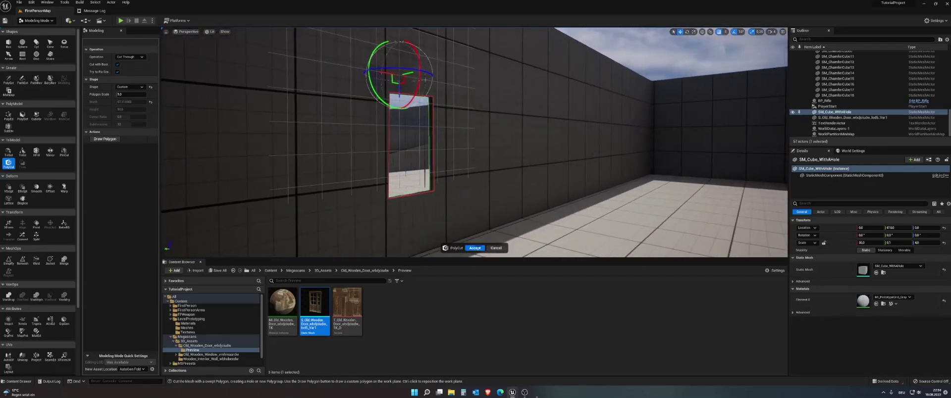
# Step: Accept the door-shaped cut and move in for a close-up of the framed door
pyautogui.click(475, 248)
pyautogui.moveTo(475, 237)
pyautogui.mouseDown(button='right')
pyautogui.moveTo(496, 228)
pyautogui.moveTo(476, 228)
pyautogui.moveTo(486, 147)
pyautogui.mouseUp(button='right')
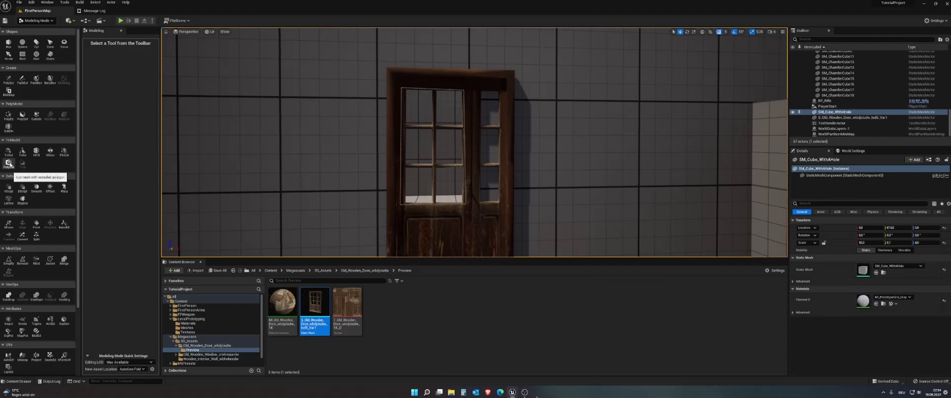
# Step: Start a new PolyCut on the wall with its cut shape set to Rectangle
pyautogui.click(9, 164)
pyautogui.click(130, 87)
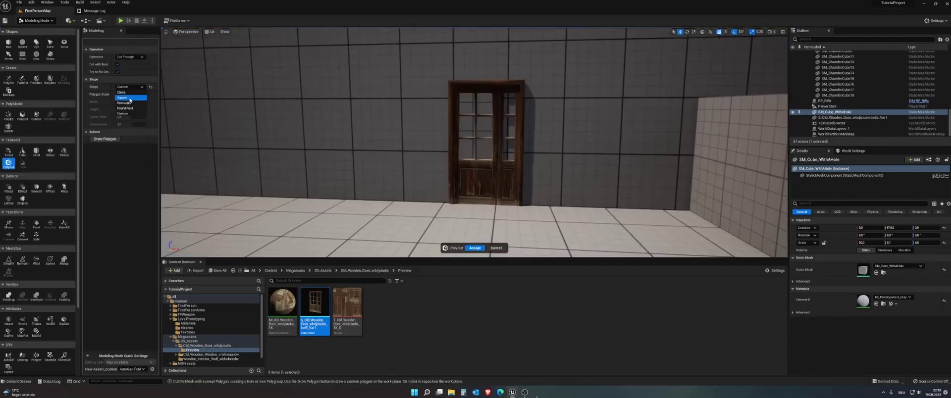
pyautogui.click(130, 103)
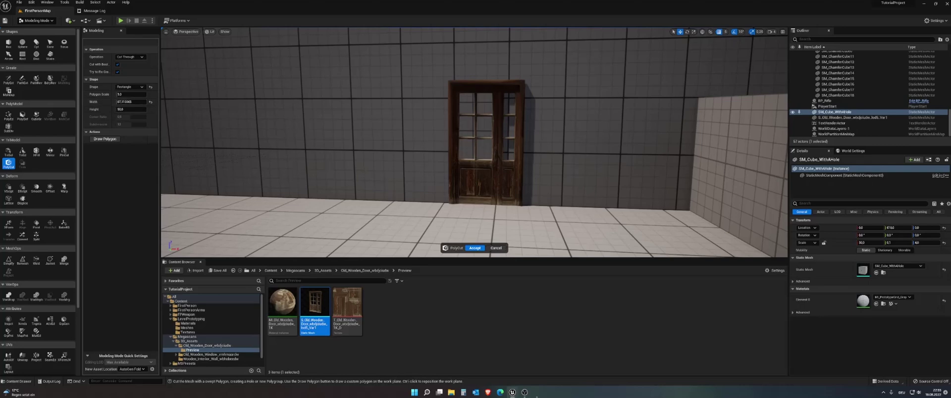
pyautogui.scroll(-5, 256, 148)
pyautogui.scroll(-5, 256, 148)
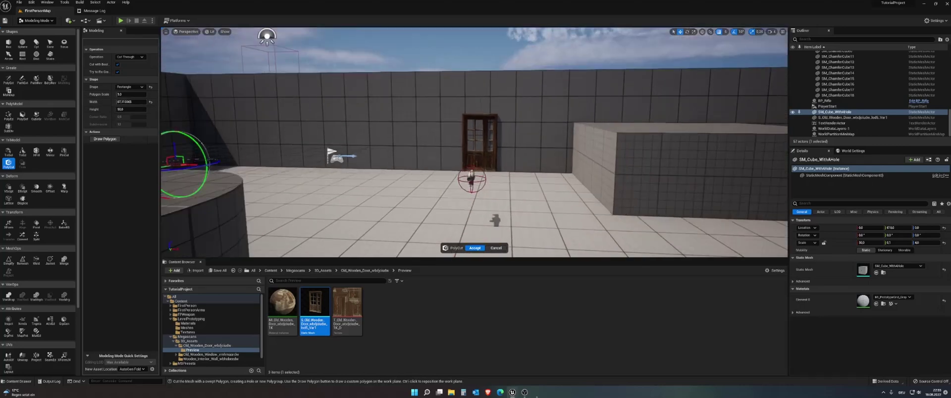
# Step: Move the work plane onto the wooden door and place the rectangular cut there
pyautogui.keyDown('ctrl'); pyautogui.click(488, 171); pyautogui.keyUp('ctrl')
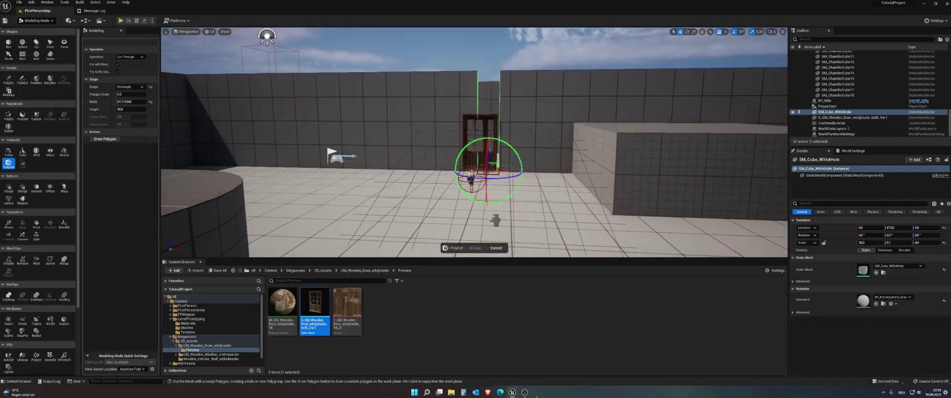
pyautogui.click(491, 184)
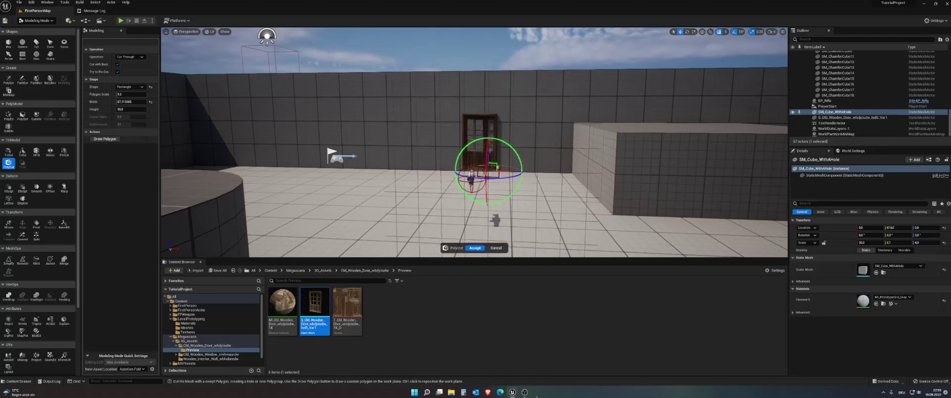
pyautogui.scroll(3, 503, 167)
pyautogui.scroll(3, 502, 167)
pyautogui.scroll(2, 502, 167)
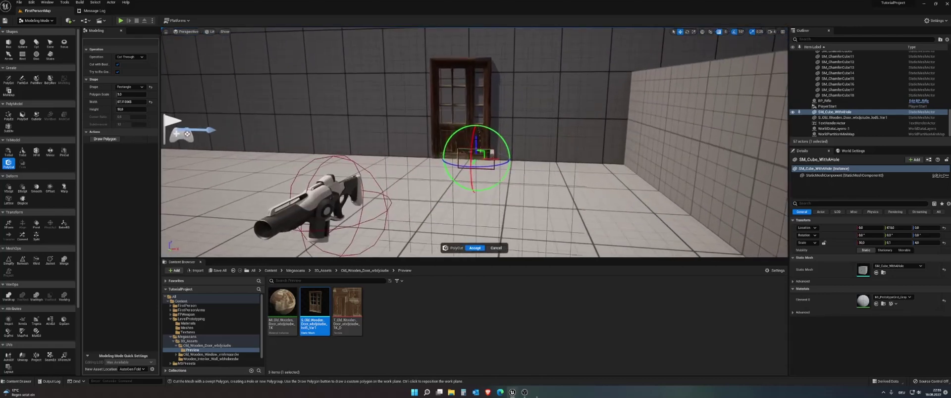
# Step: Raise the cut rectangle on the door and enter its Width and Height values (0, 25)
pyautogui.click(503, 78)
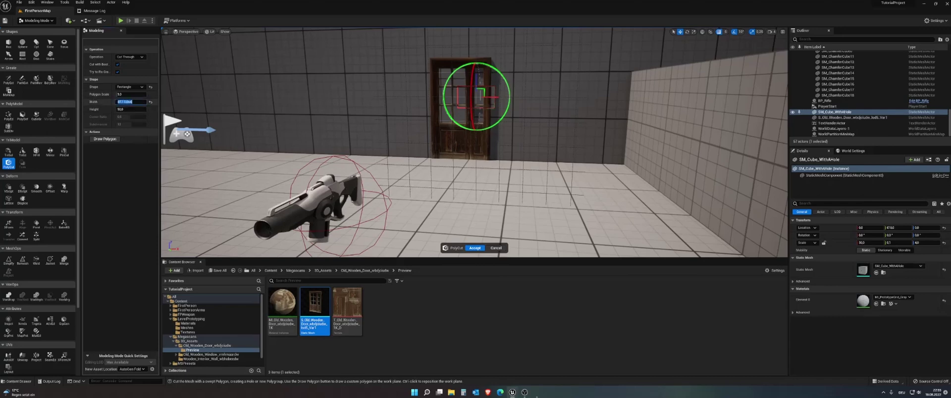
pyautogui.write('20')
pyautogui.press('Return')
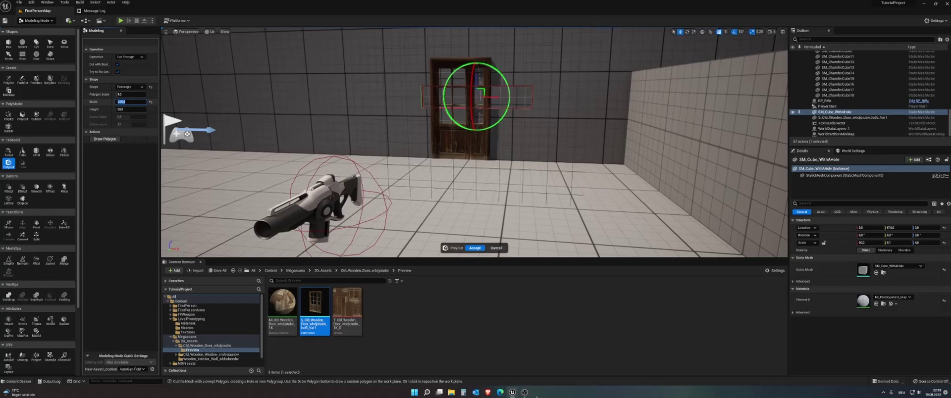
pyautogui.write('25')
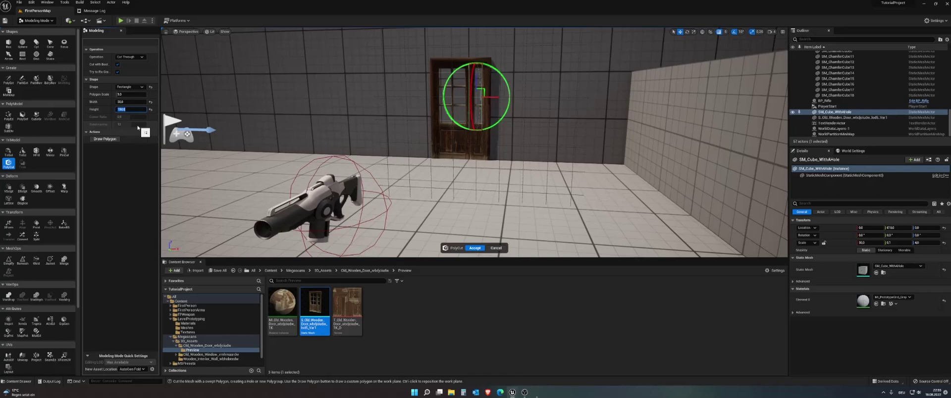
# Step: Nudge the rectangle slightly right over the door and accept the cut through the wall
pyautogui.moveTo(408, 57); pyautogui.dragTo(408, 57, button='right')
pyautogui.moveTo(477, 139); pyautogui.dragTo(483, 139)
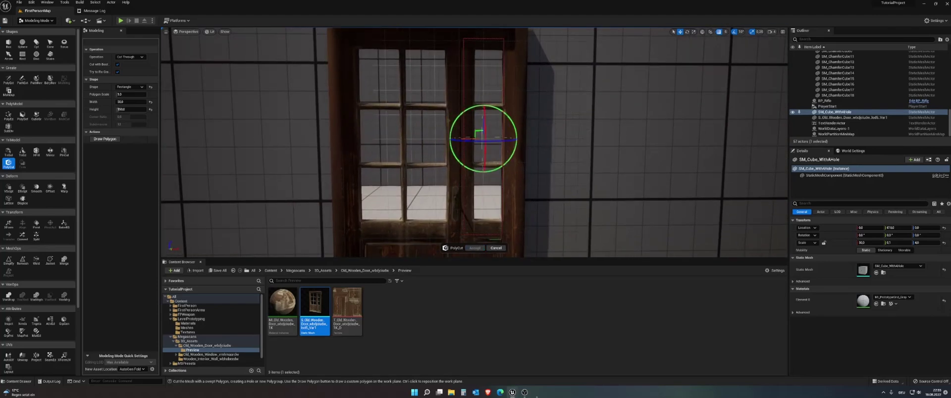
pyautogui.moveTo(408, 57); pyautogui.dragTo(409, 57, button='right')
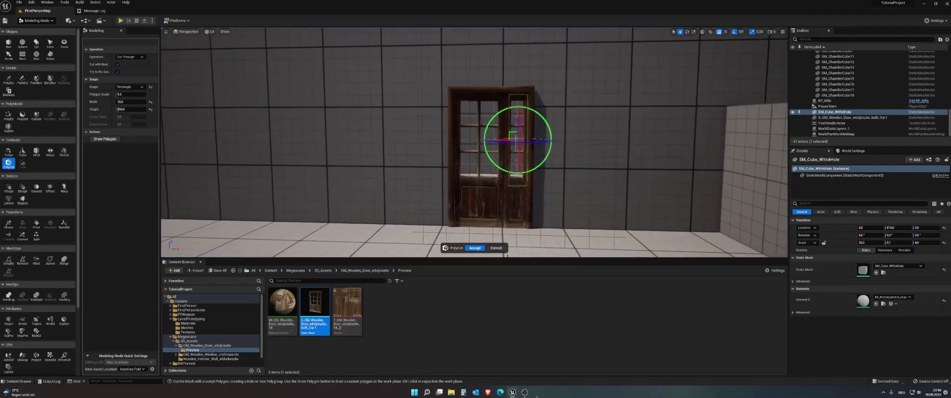
pyautogui.click(475, 248)
pyautogui.moveTo(475, 228)
pyautogui.mouseDown(button='right')
pyautogui.moveTo(486, 228)
pyautogui.moveTo(466, 228)
pyautogui.moveTo(476, 228)
pyautogui.mouseUp(button='right')
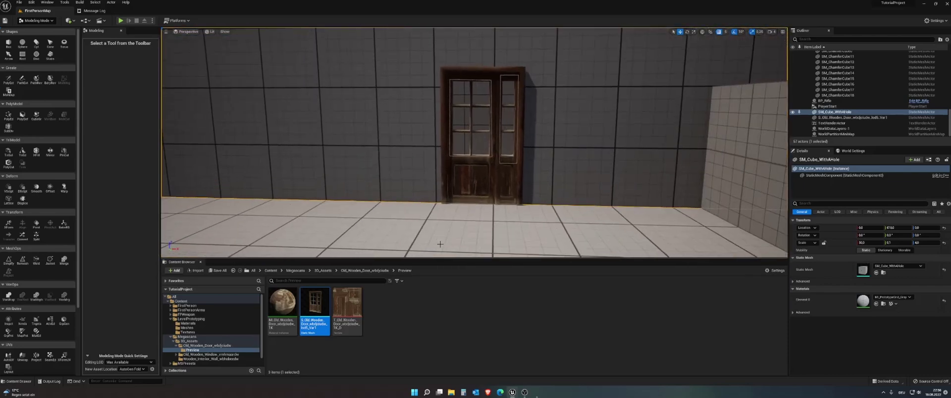
pyautogui.click(475, 223)
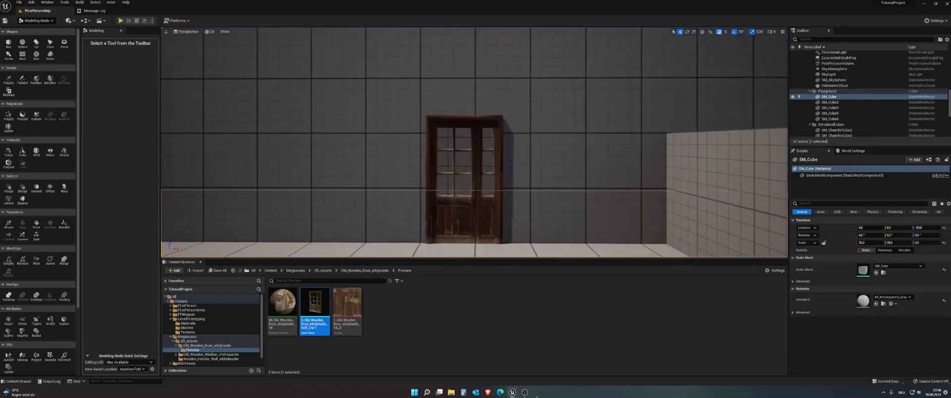
pyautogui.moveTo(476, 182)
pyautogui.mouseDown(button='right')
pyautogui.moveTo(446, 183)
pyautogui.moveTo(451, 210)
pyautogui.moveTo(531, 169)
pyautogui.mouseUp(button='right')
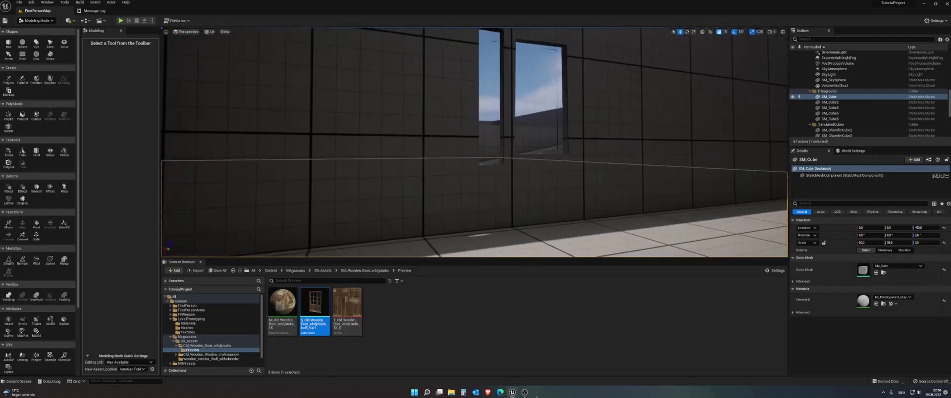
pyautogui.moveTo(531, 169); pyautogui.dragTo(531, 169, button='right')
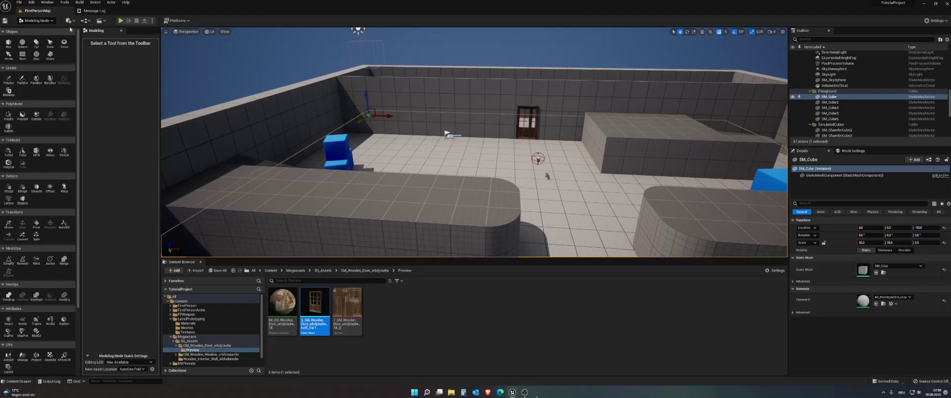
# Step: Return to Select Mode, select the holed wall, and browse the Content Browser from Content to LevelPrototyping
pyautogui.click(37, 21)
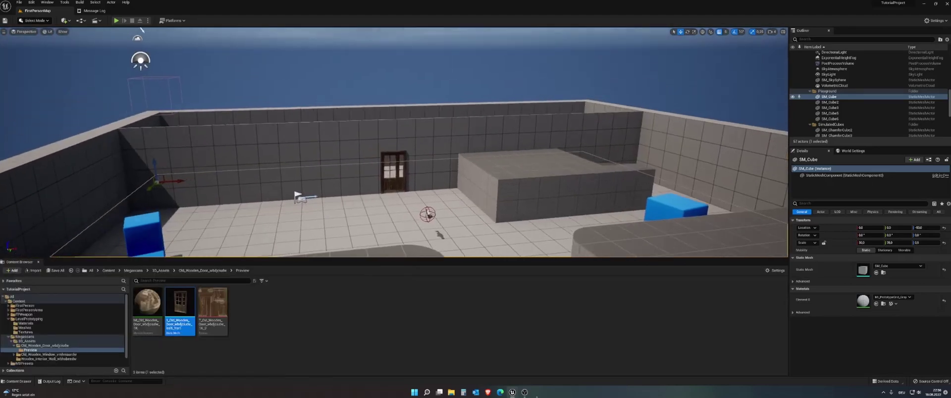
pyautogui.moveTo(404, 139); pyautogui.dragTo(404, 139, button='right')
pyautogui.click(404, 139)
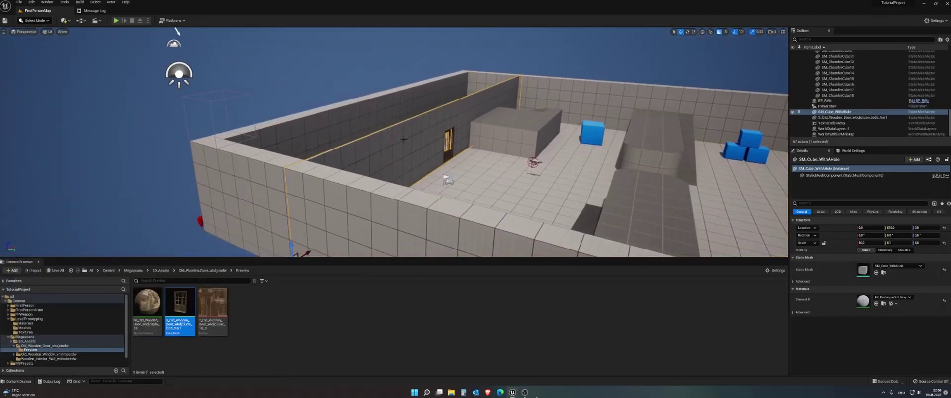
pyautogui.moveTo(117, 264); pyautogui.dragTo(117, 264, button='right')
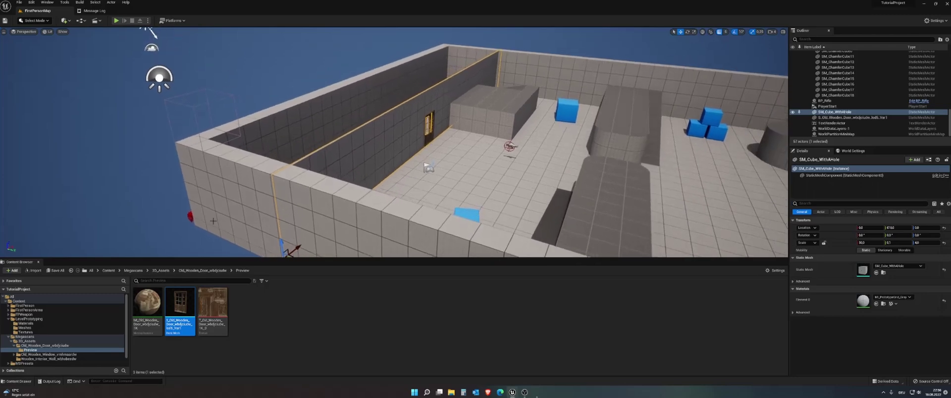
pyautogui.click(108, 270)
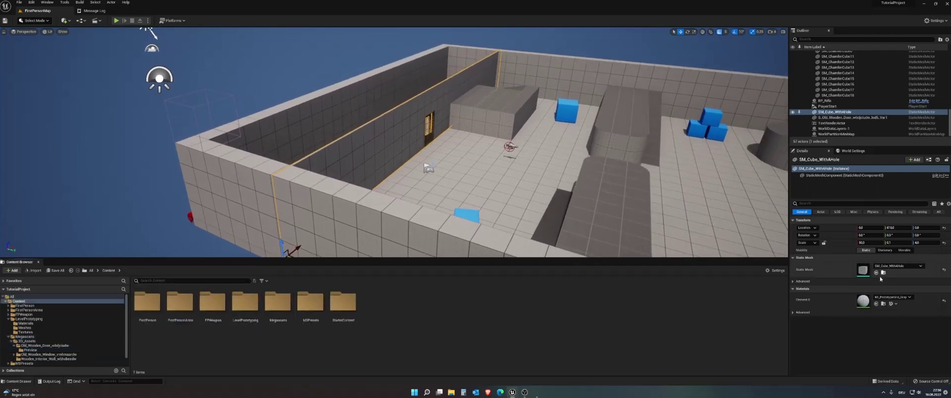
pyautogui.click(25, 328)
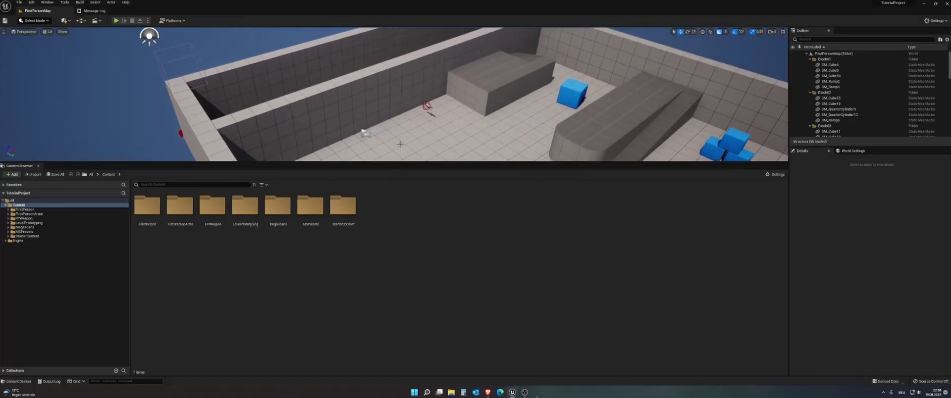
# Step: Enlarge the viewport, face the player start wall, and bring up the editor modes list
pyautogui.moveTo(397, 162); pyautogui.dragTo(397, 303)
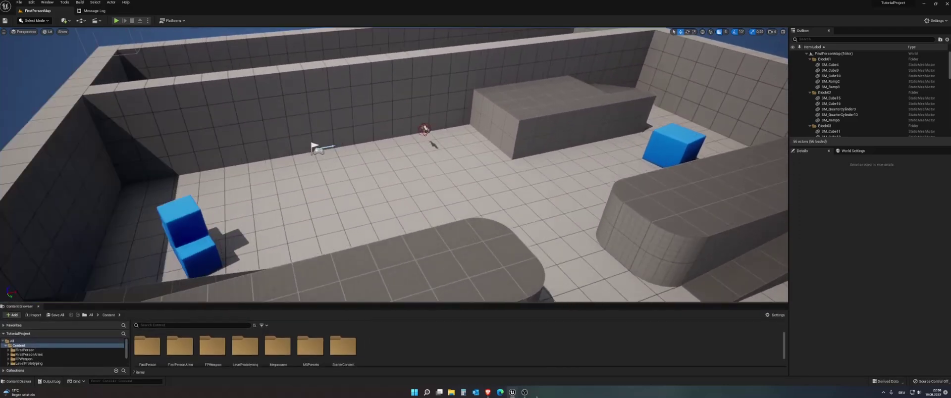
pyautogui.moveTo(397, 292); pyautogui.dragTo(398, 293, button='right')
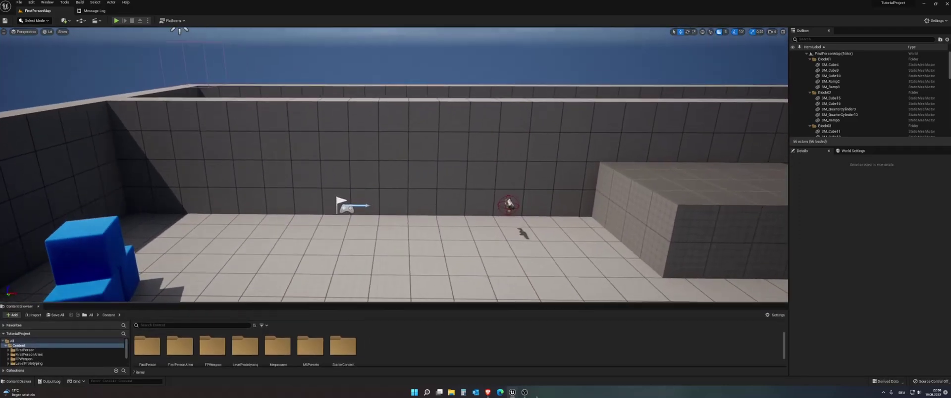
pyautogui.click(32, 20)
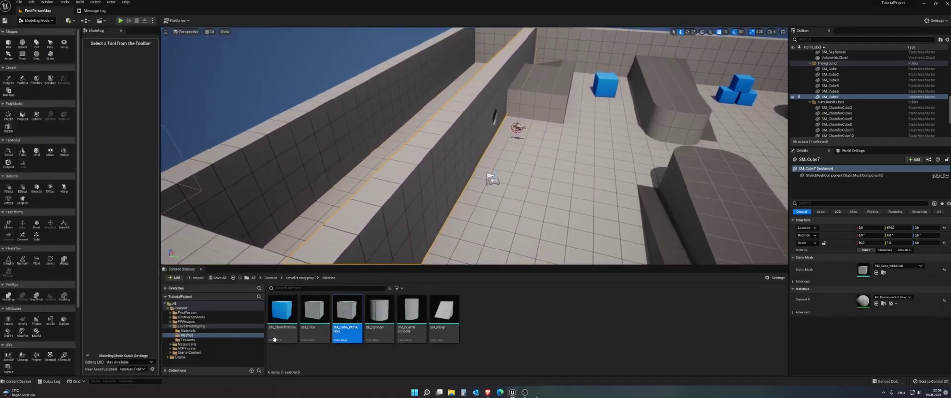
# Step: Drop SM_Cube and SM_Cube_WithAHole into the level and focus on the holed cube
pyautogui.moveTo(314, 311); pyautogui.dragTo(500, 198)
pyautogui.moveTo(347, 311); pyautogui.dragTo(527, 181)
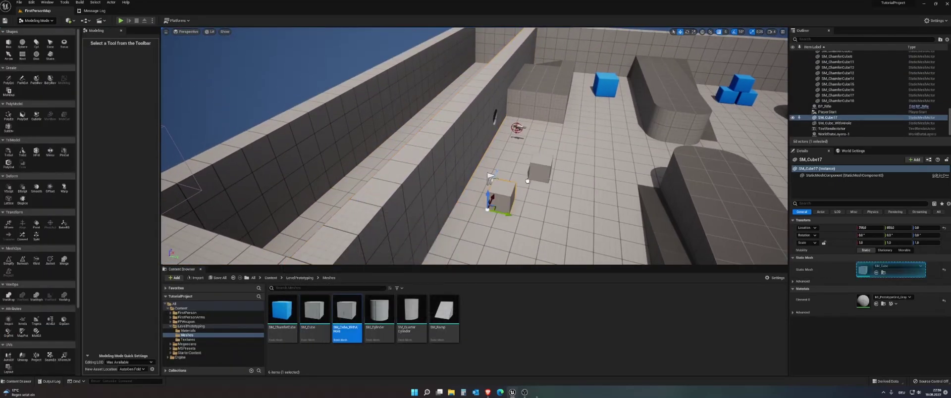
pyautogui.press('f')
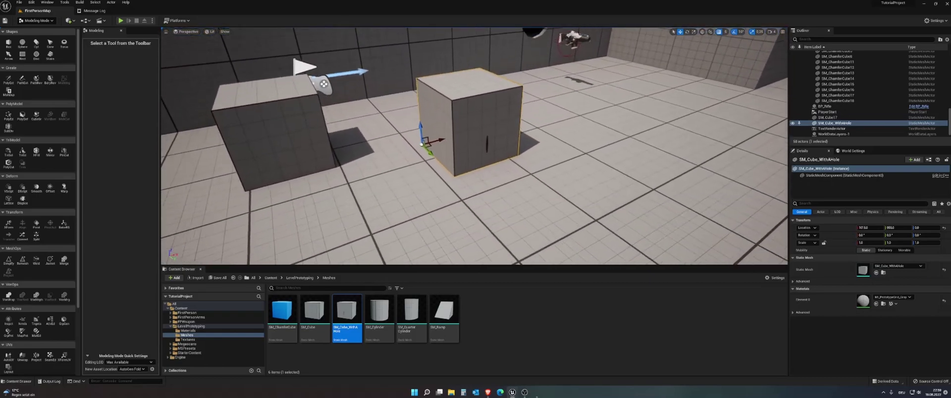
# Step: Copy an existing wall's Scale and paste it onto the holed cube, making a 16×1×4 wall
pyautogui.click(655, 150)
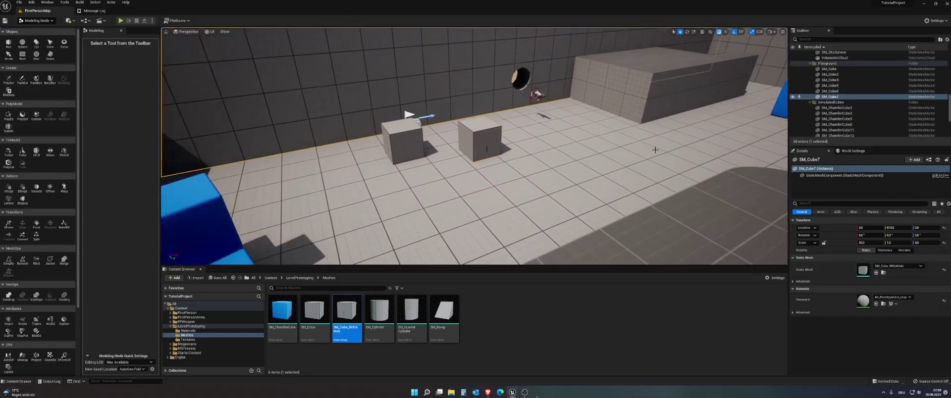
pyautogui.rightClick(839, 248)
pyautogui.click(857, 252)
pyautogui.hotkey('ctrl', 'z')
pyautogui.rightClick(844, 244)
pyautogui.click(857, 254)
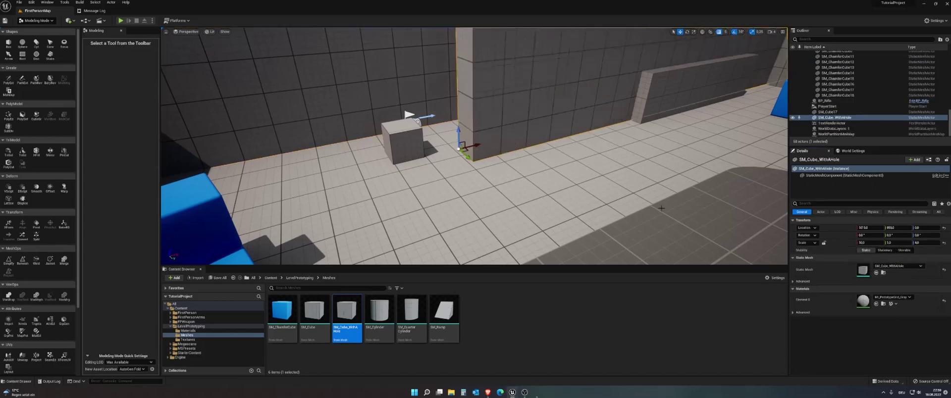
# Step: Slide the holed wall left along the floor and select the small new cube SM_Cube17
pyautogui.moveTo(375, 162); pyautogui.dragTo(198, 163)
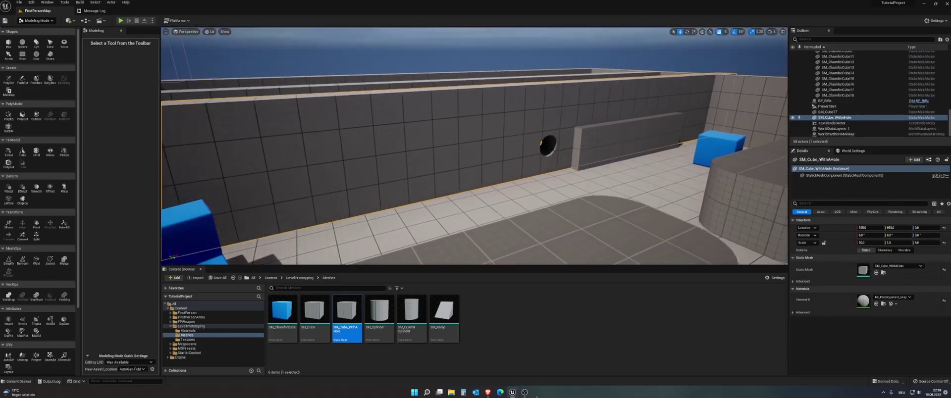
pyautogui.moveTo(438, 161); pyautogui.dragTo(507, 95, button='right')
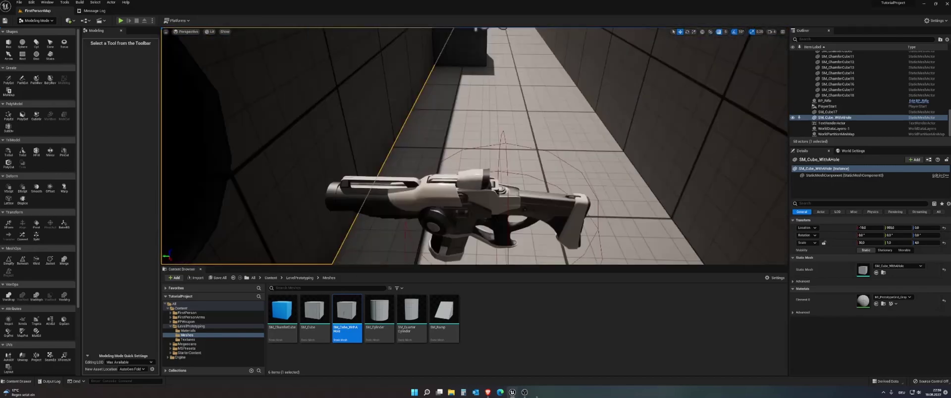
pyautogui.click(507, 88)
pyautogui.moveTo(507, 95)
pyautogui.mouseDown(button='right')
pyautogui.moveTo(490, 168)
pyautogui.moveTo(250, 204)
pyautogui.mouseUp(button='right')
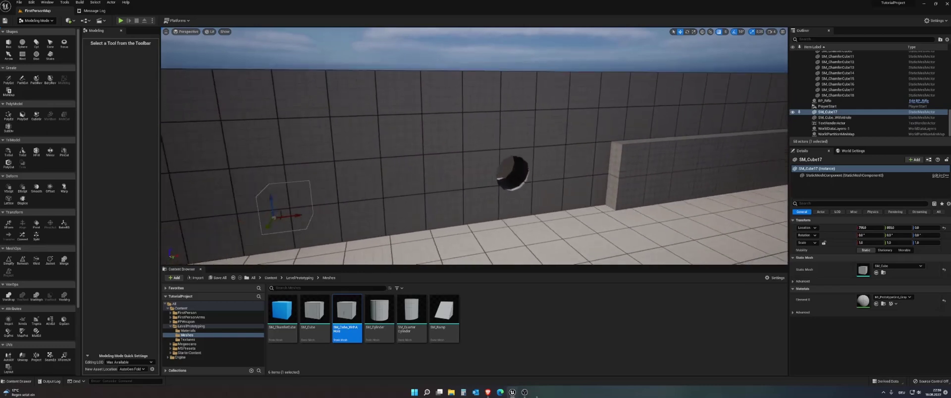
pyautogui.moveTo(523, 183); pyautogui.dragTo(531, 77, button='right')
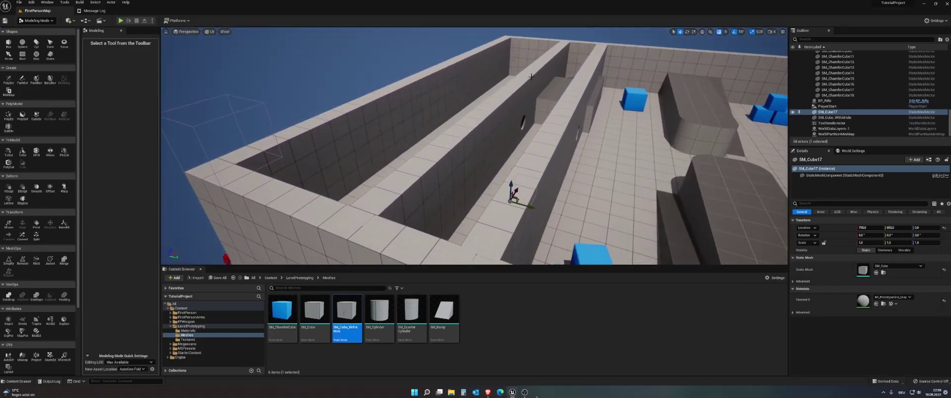